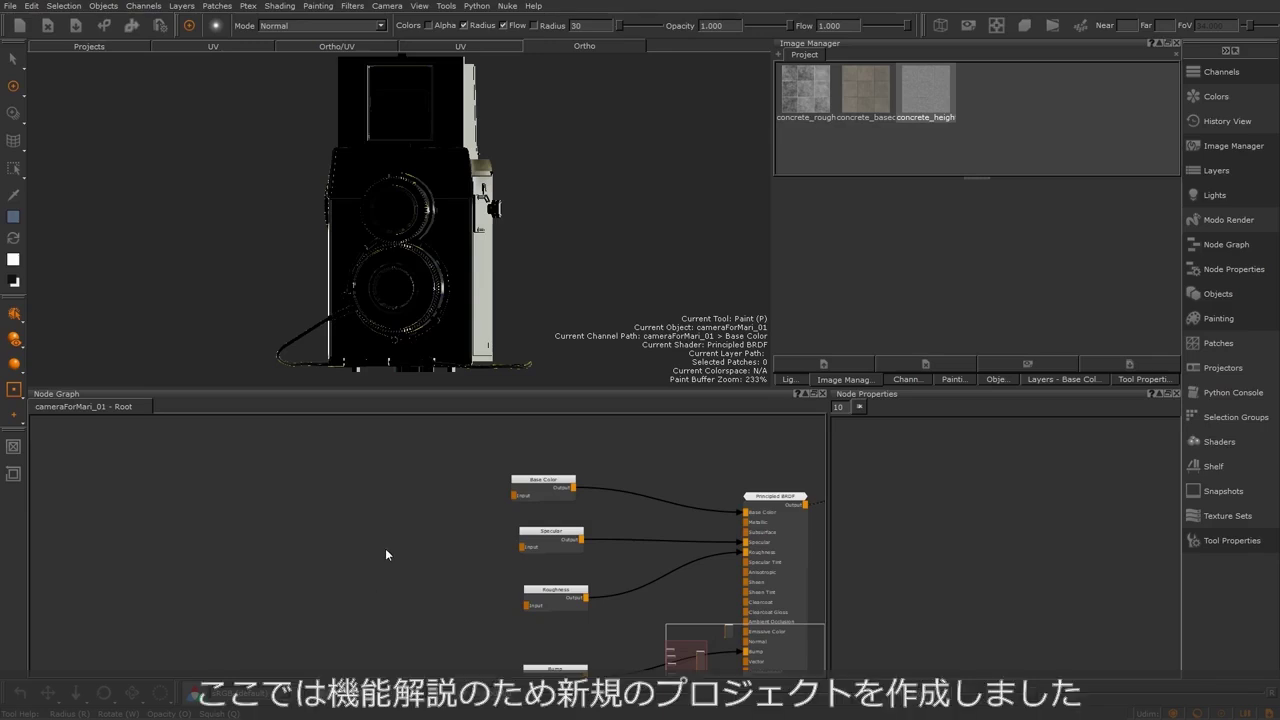
Create a Material node in the node graph with Principled BRDF as its shader and no shader network
middle_click_drag(552, 591, 374, 546)
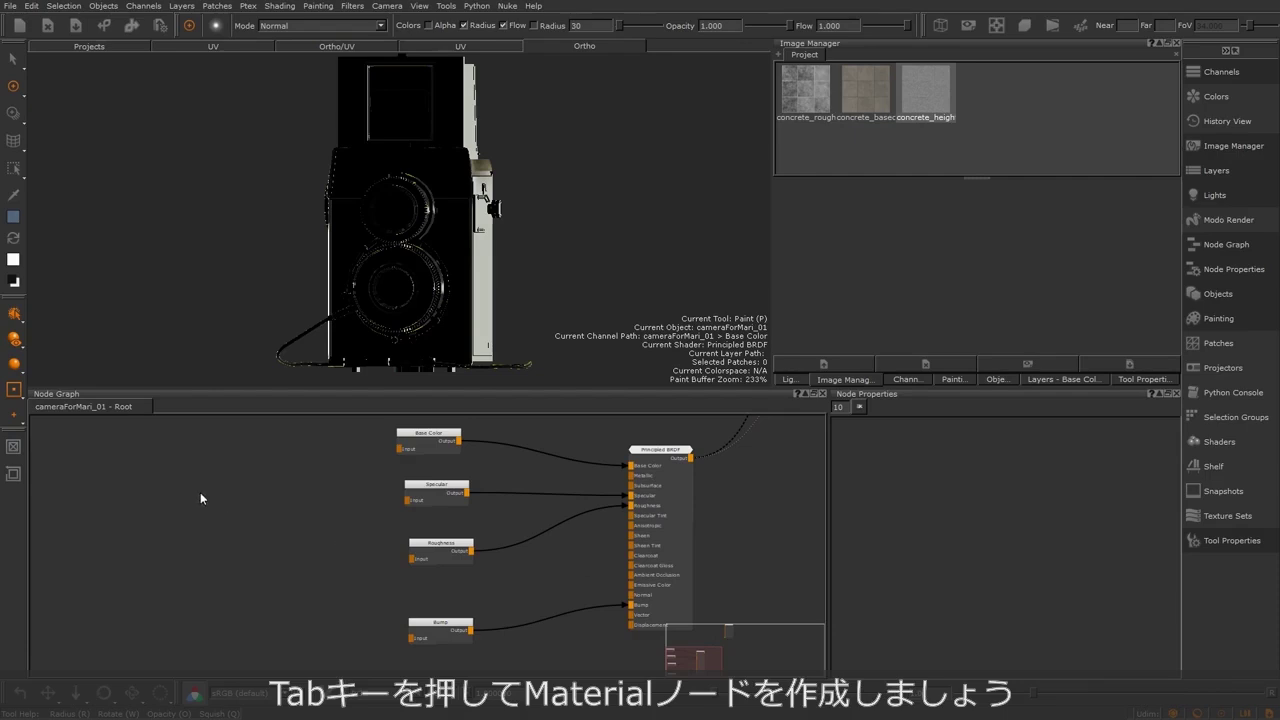
key("Tab")
type("mater")
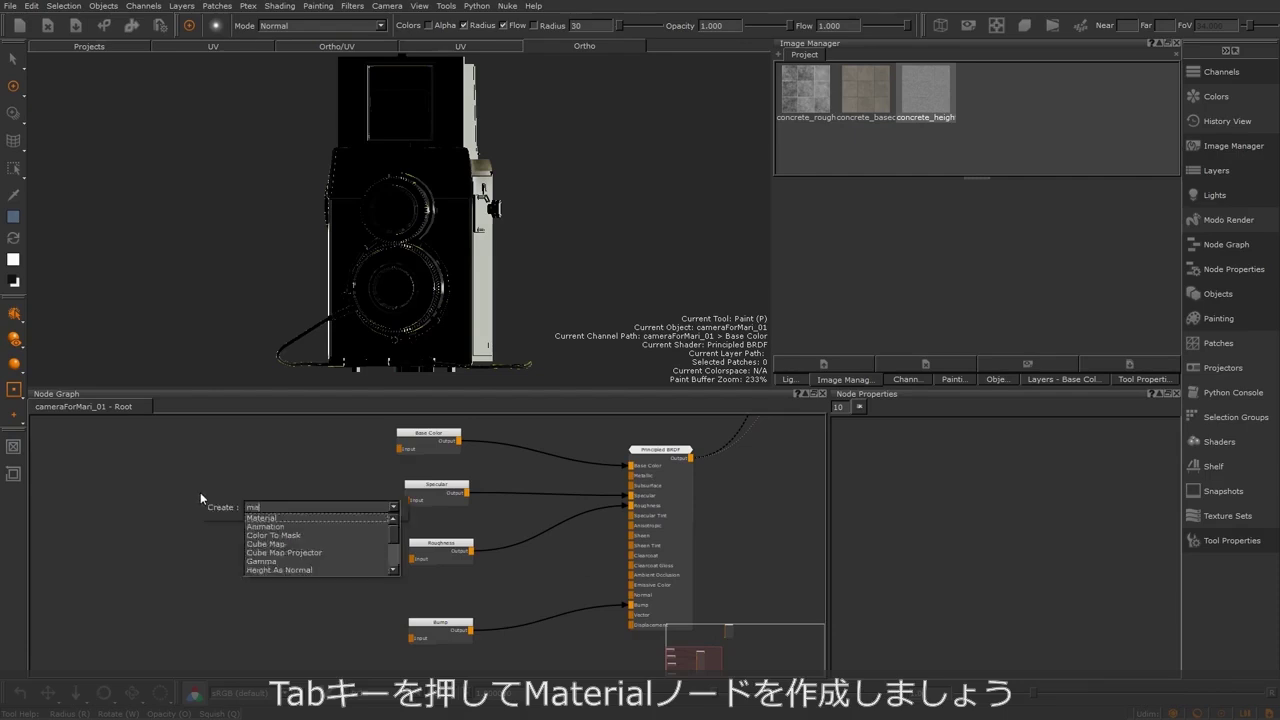
left_click(266, 517)
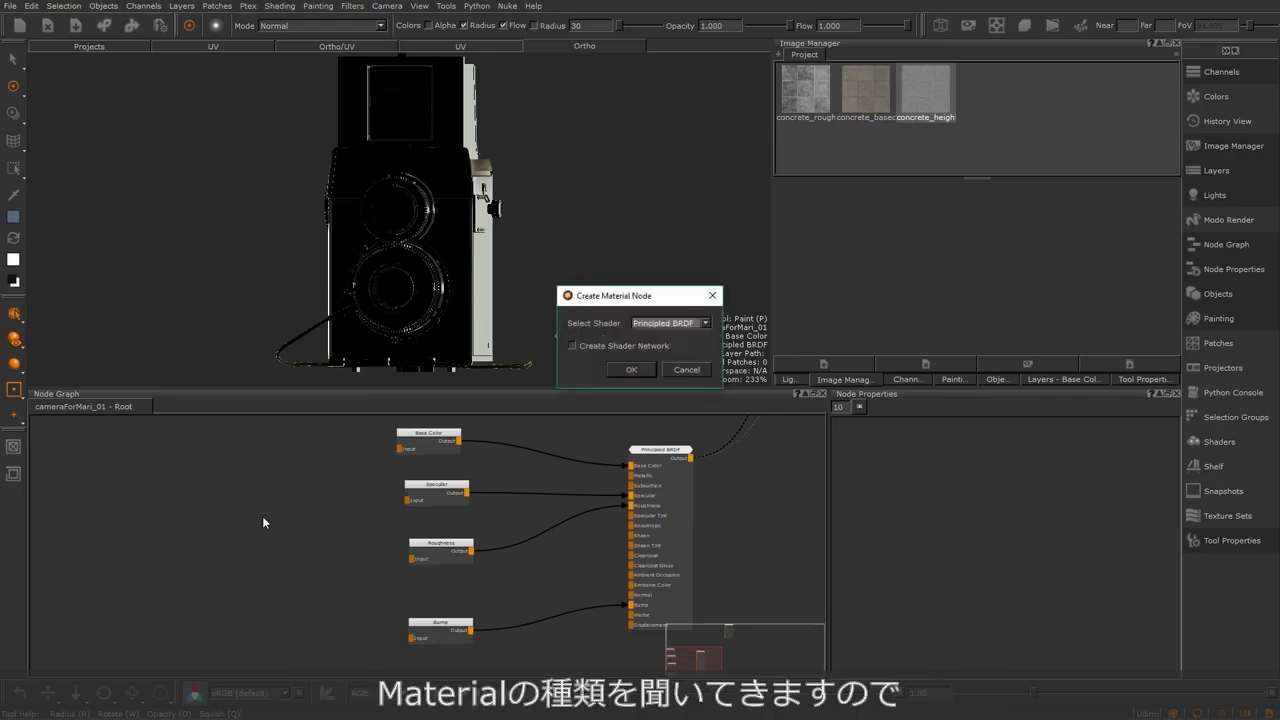
left_click(672, 323)
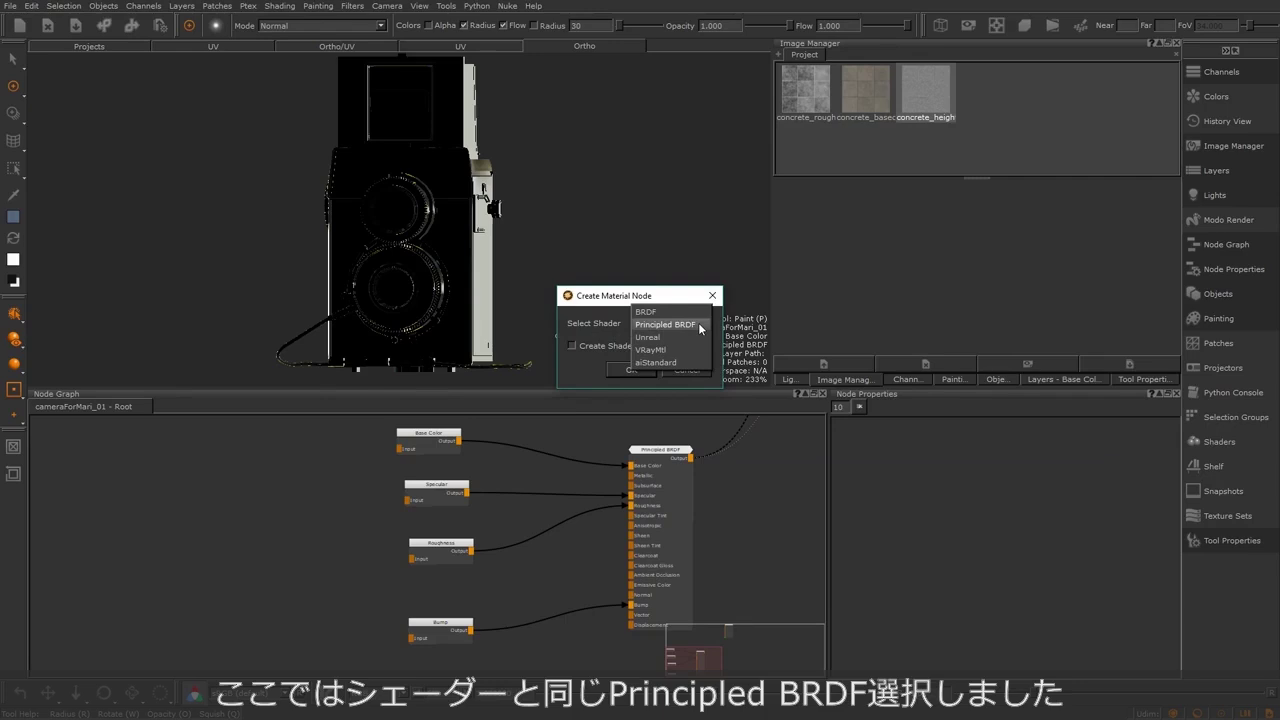
left_click(665, 324)
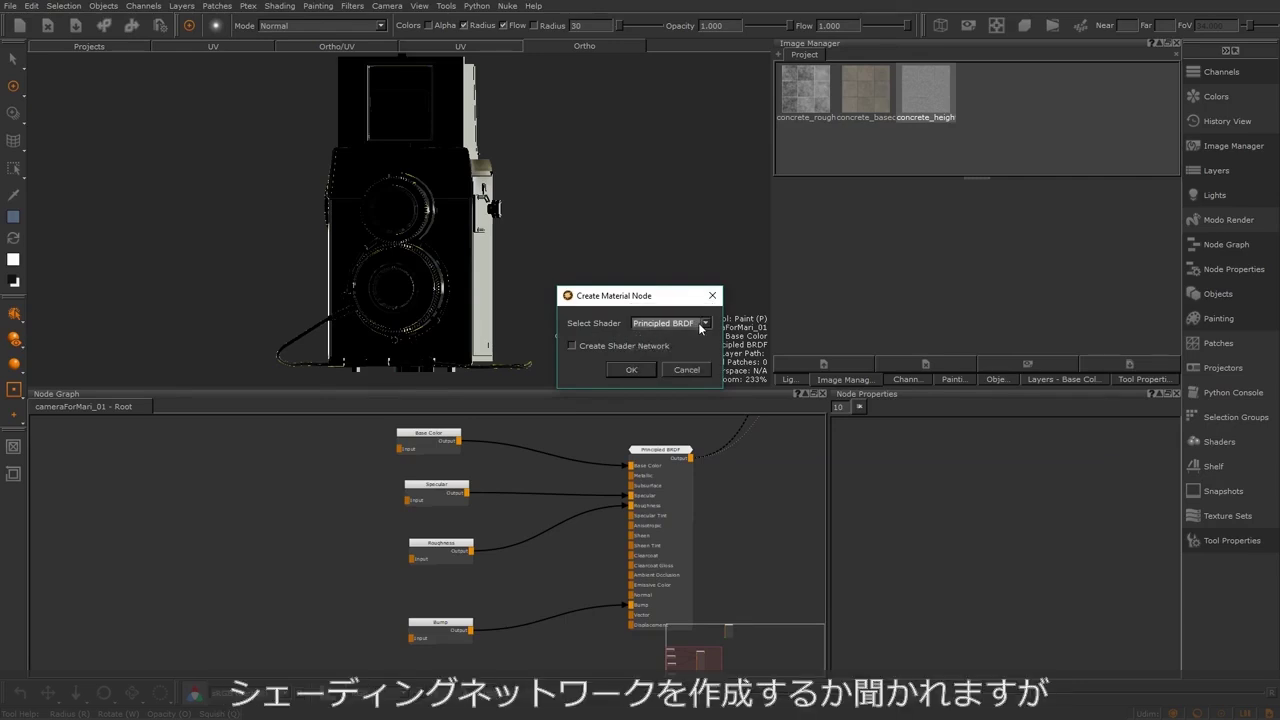
left_click(638, 369)
Place the Material node just before the channel nodes, with its output ports facing their inputs
middle_click_drag(242, 502, 319, 506)
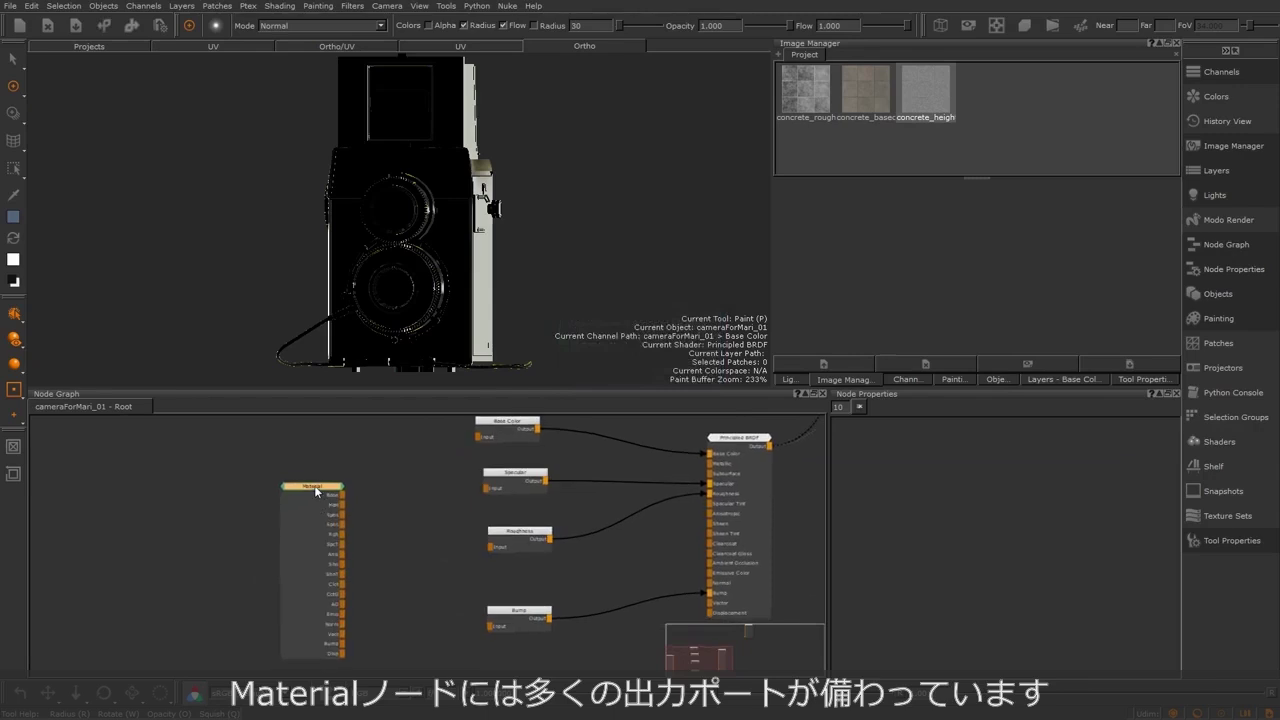
left_click_drag(314, 486, 360, 436)
scroll(360, 436, "up", 3)
scroll(452, 530, "down", 1)
middle_click_drag(452, 530, 403, 526)
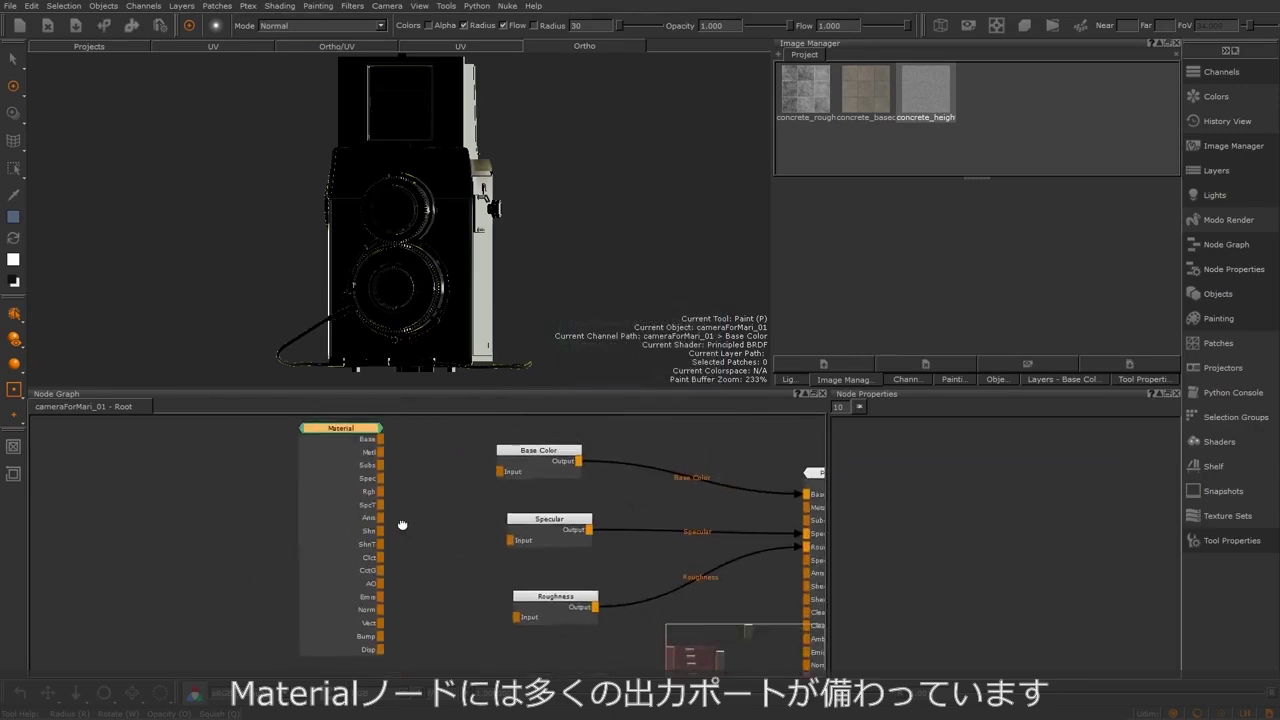
left_click_drag(352, 434, 331, 471)
middle_click_drag(398, 537, 408, 511)
left_click(415, 511)
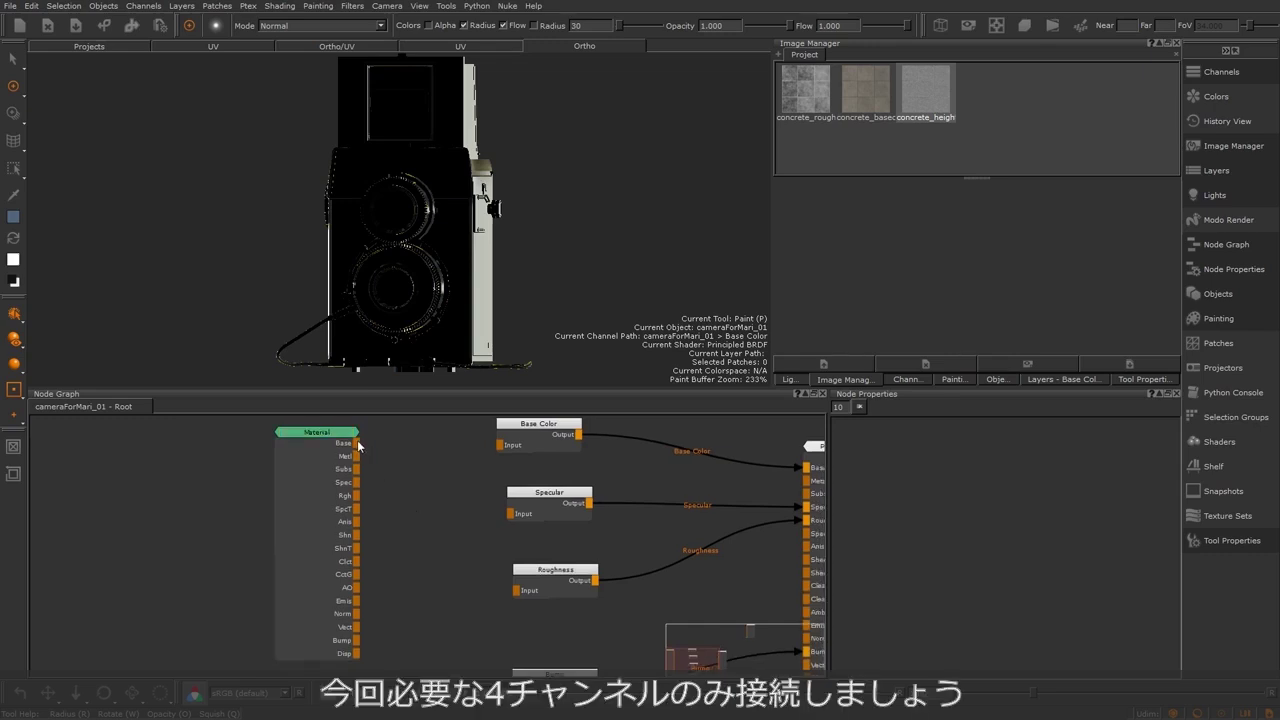
Connect the Material node's Base, Spec, Rgh and Bump outputs to the Base Color, Specular, Roughness and Bump channel inputs
left_click_drag(357, 443, 503, 445)
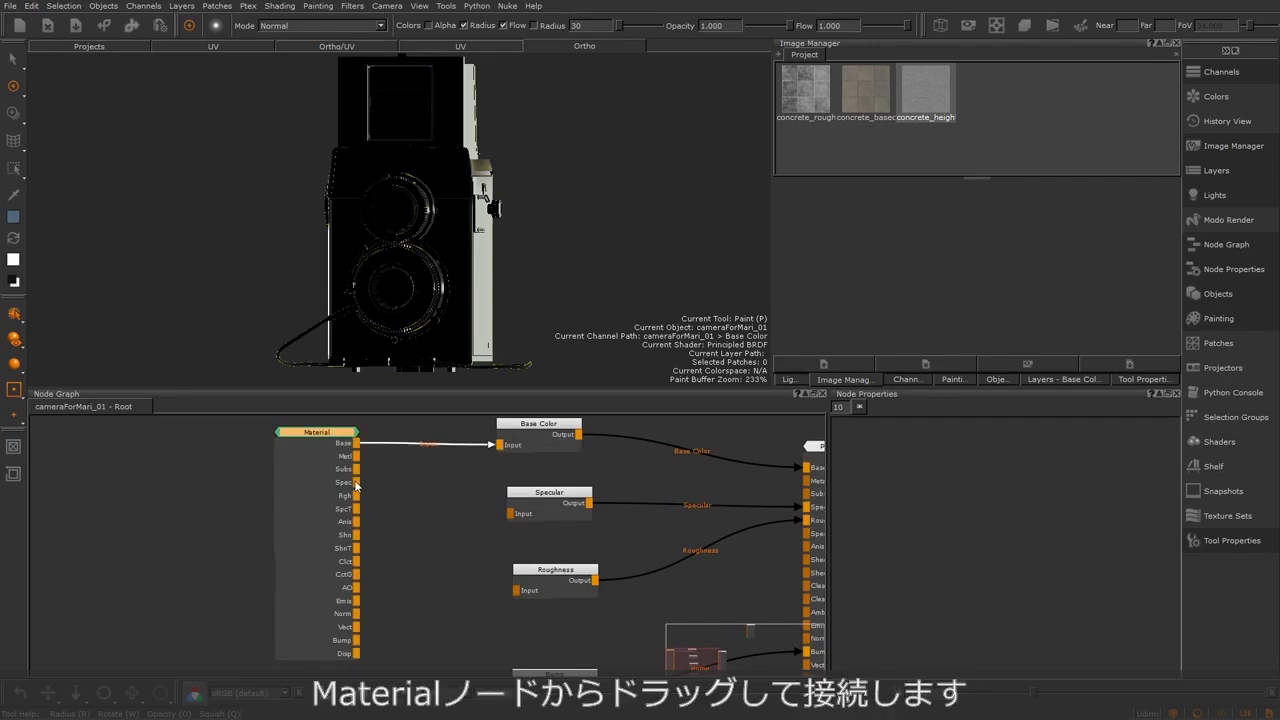
left_click_drag(357, 482, 516, 517)
middle_click_drag(417, 569, 415, 551)
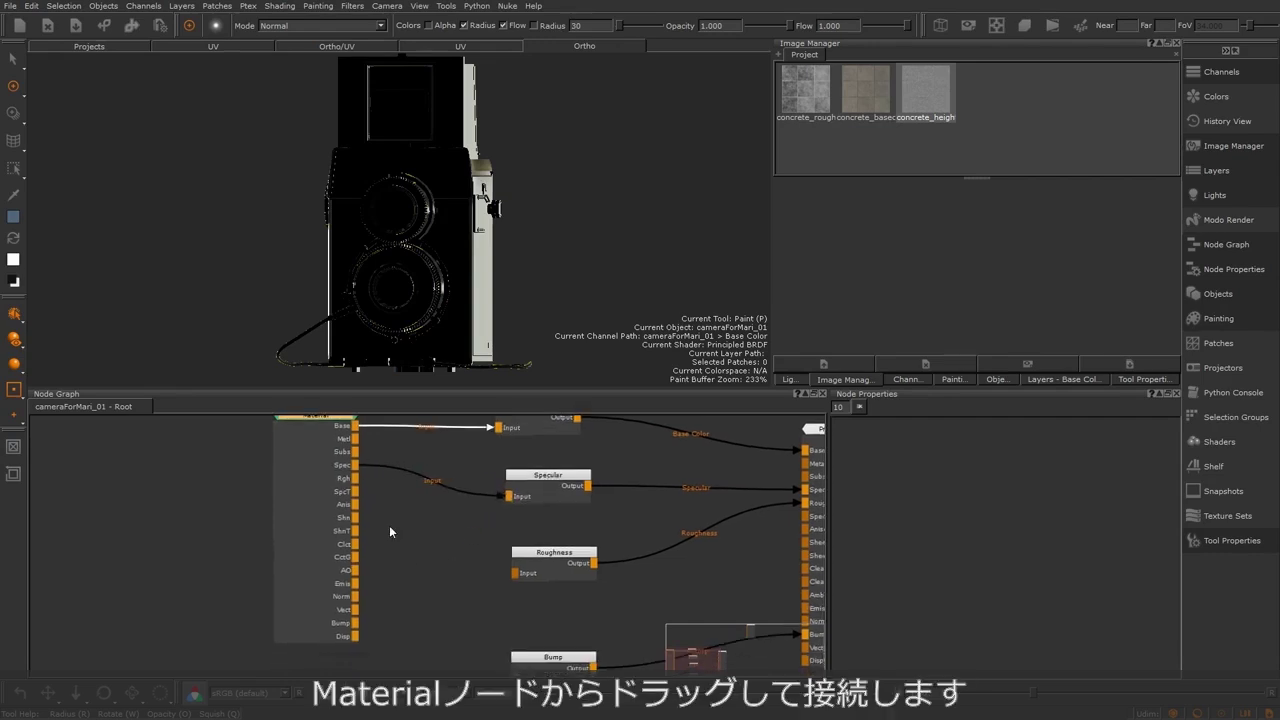
left_click_drag(356, 479, 525, 579)
middle_click_drag(394, 609, 398, 568)
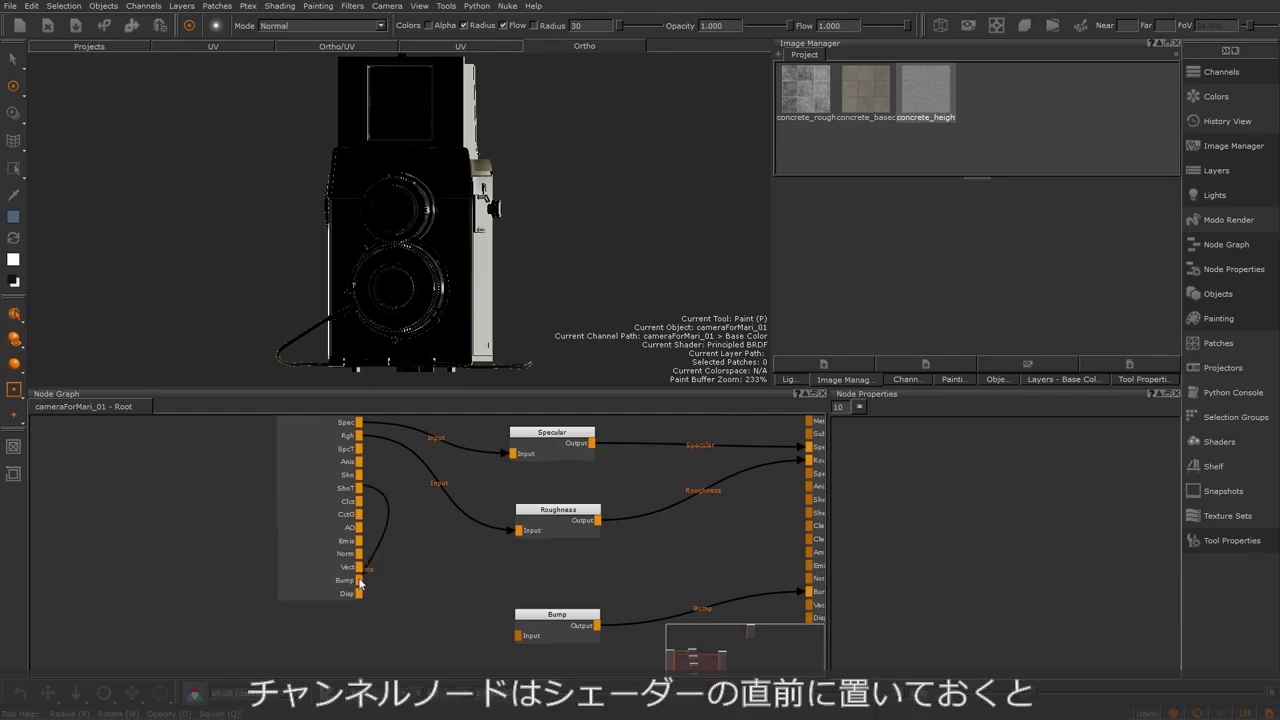
left_click_drag(361, 583, 533, 637)
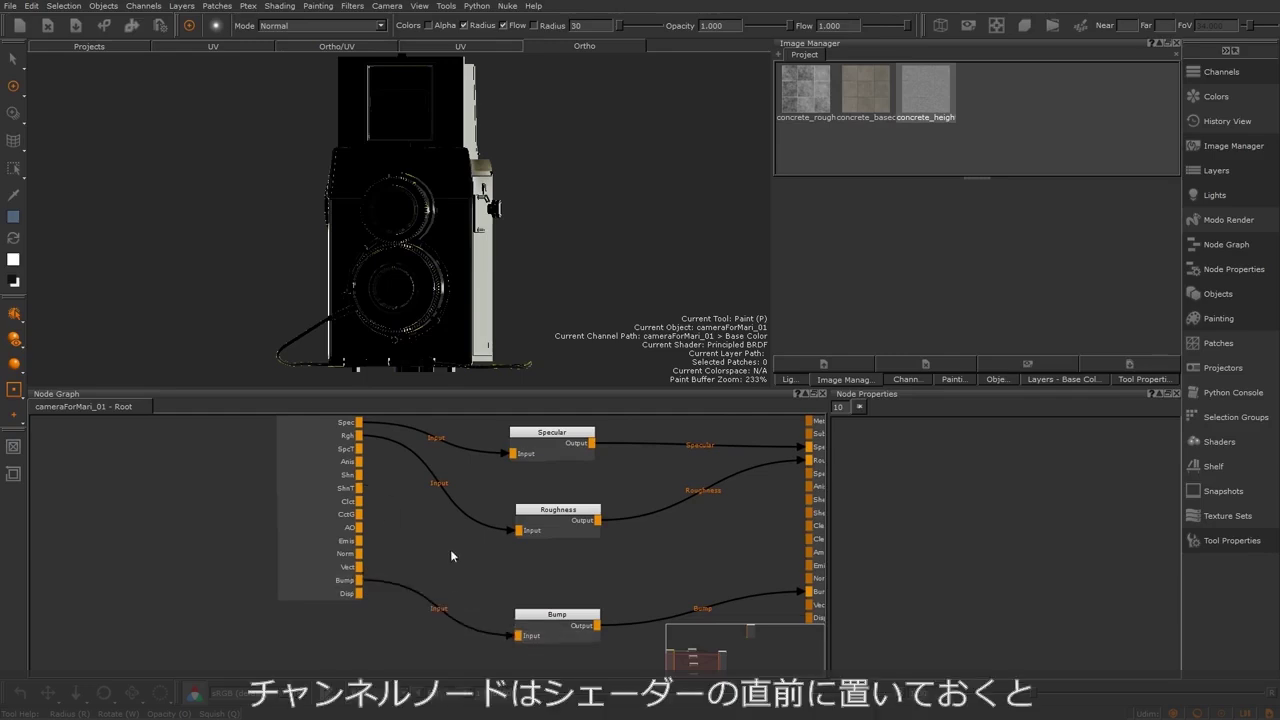
scroll(405, 600, "down", 2)
middle_click_drag(434, 556, 407, 532)
left_click_drag(347, 439, 326, 468)
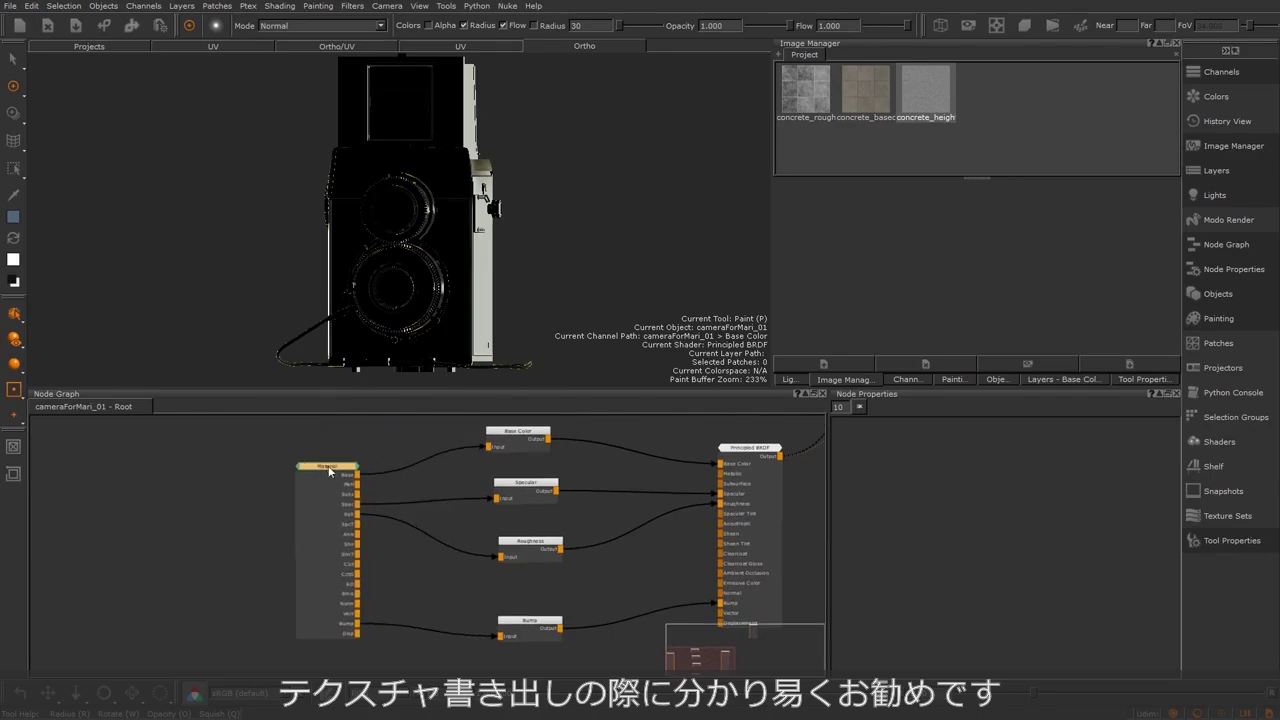
Show the Principled BRDF shader's result on the camera model
left_click(752, 447)
key("1")
mouse_move(530, 328)
left_mouse_down("alt")
mouse_move(560, 223)
mouse_move(457, 214)
mouse_move(374, 277)
mouse_move(700, 280)
mouse_move(449, 275)
mouse_move(557, 278)
left_mouse_up("alt")
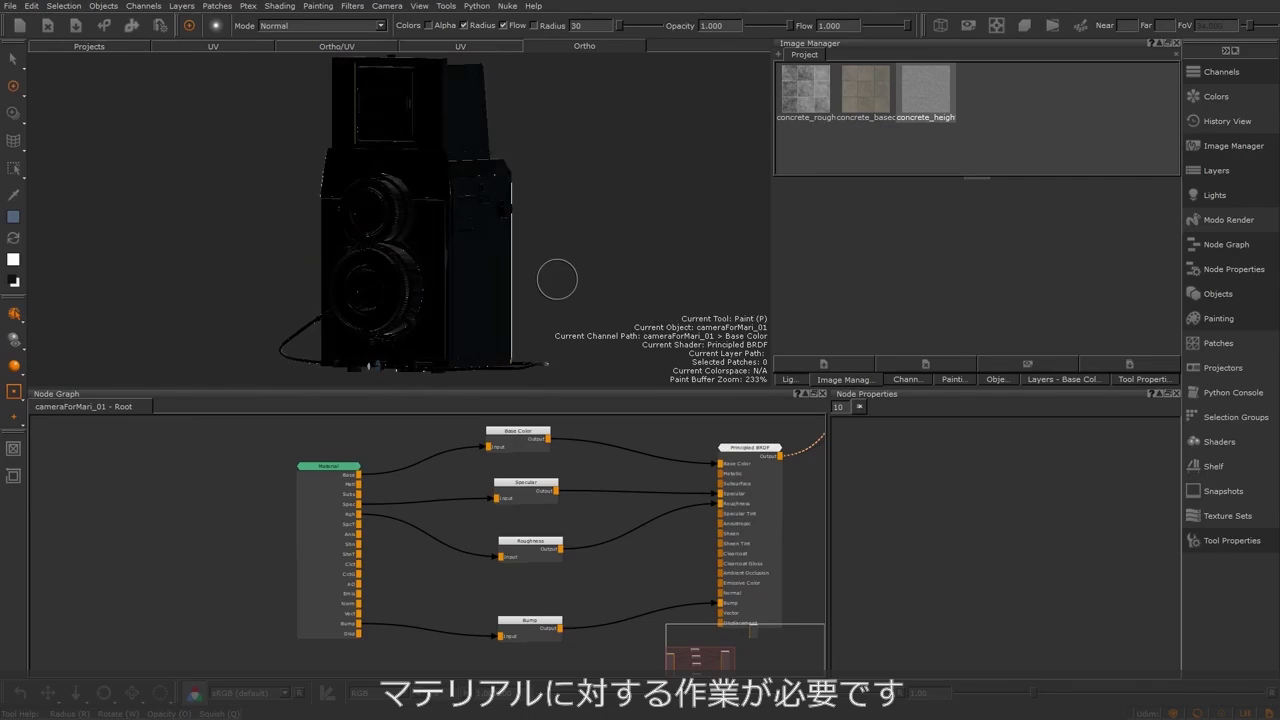
Open the Material node's internal graph and examine its output nodes
double_click(328, 466, "ctrl")
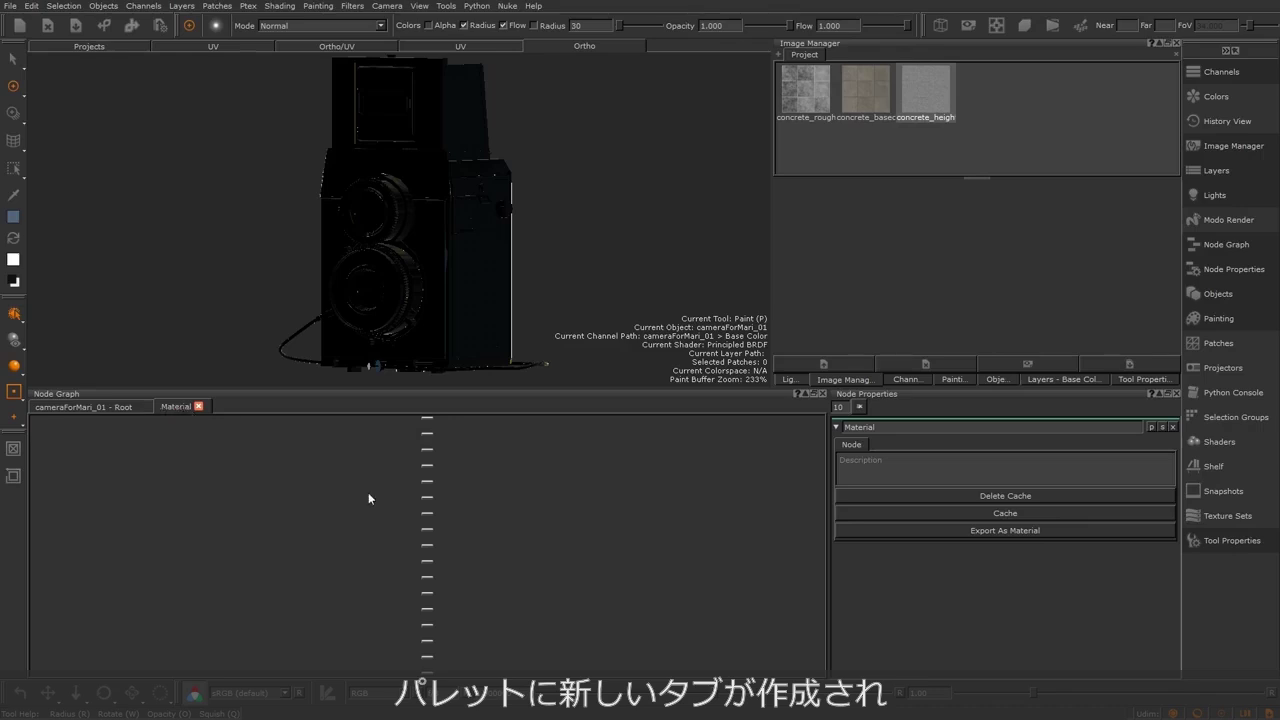
scroll(426, 517, "up", 5)
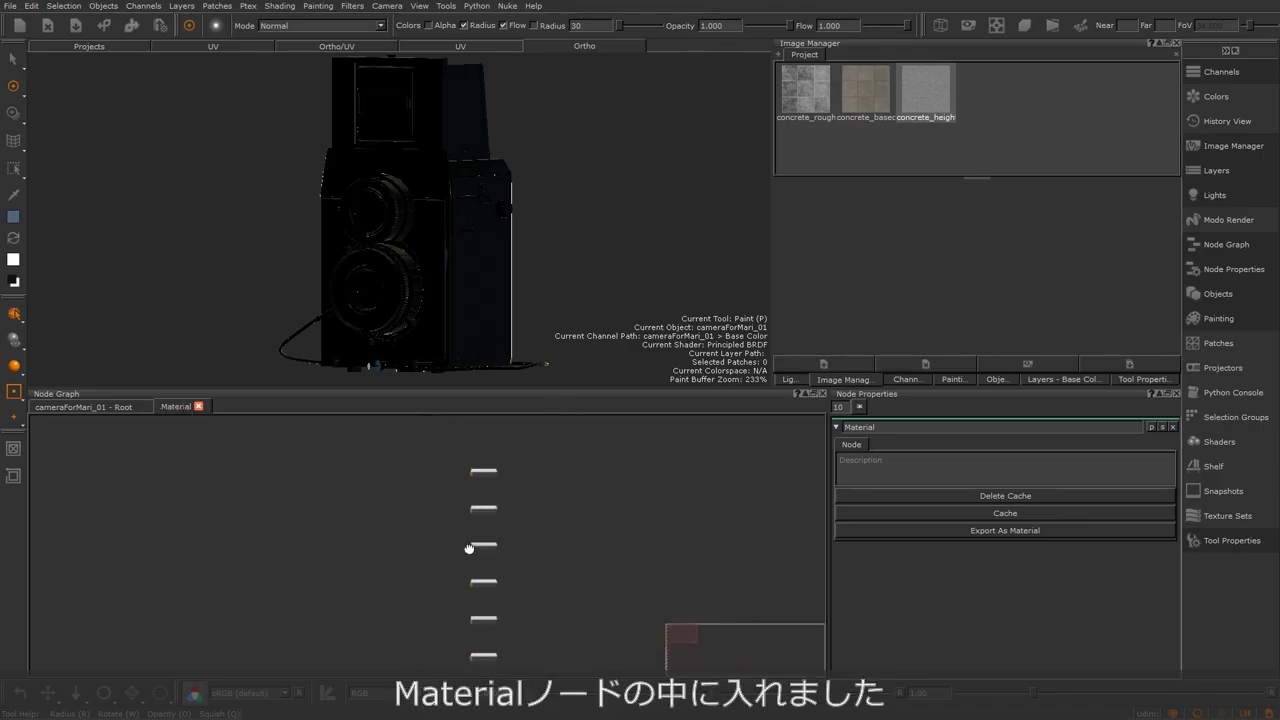
scroll(469, 548, "up", 5)
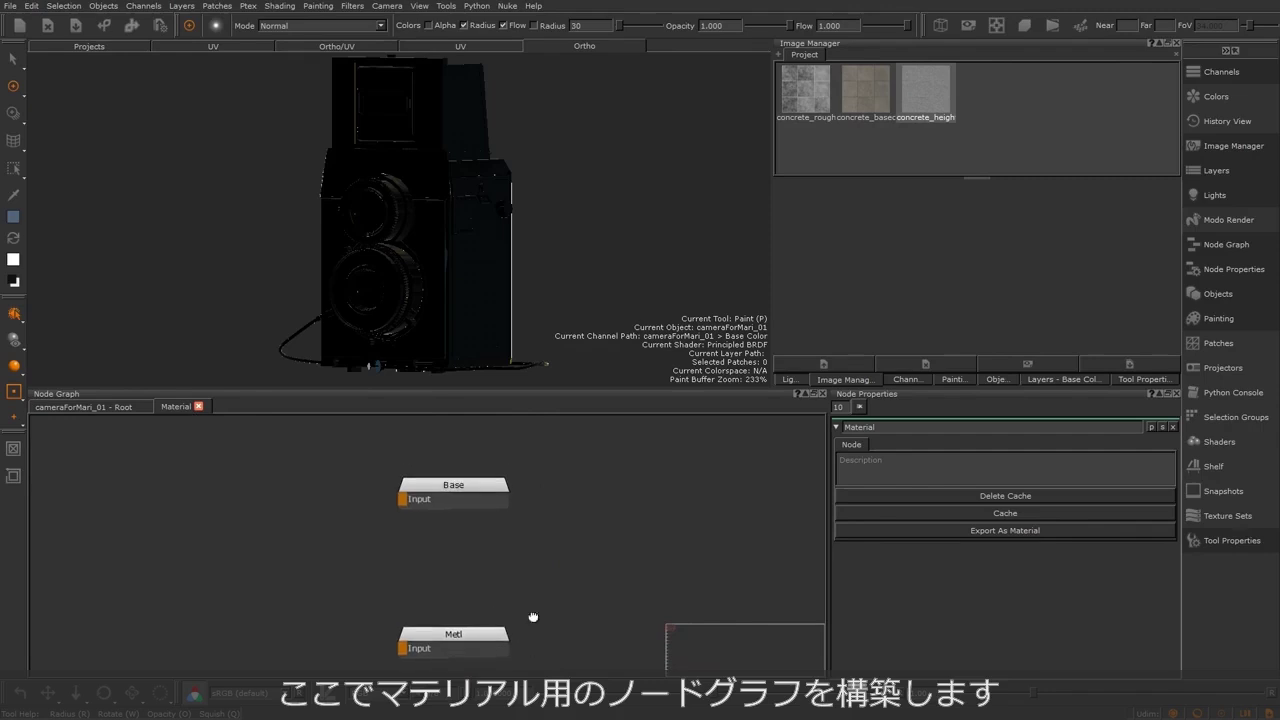
middle_click_drag(533, 617, 551, 450)
middle_click_drag(541, 588, 542, 383)
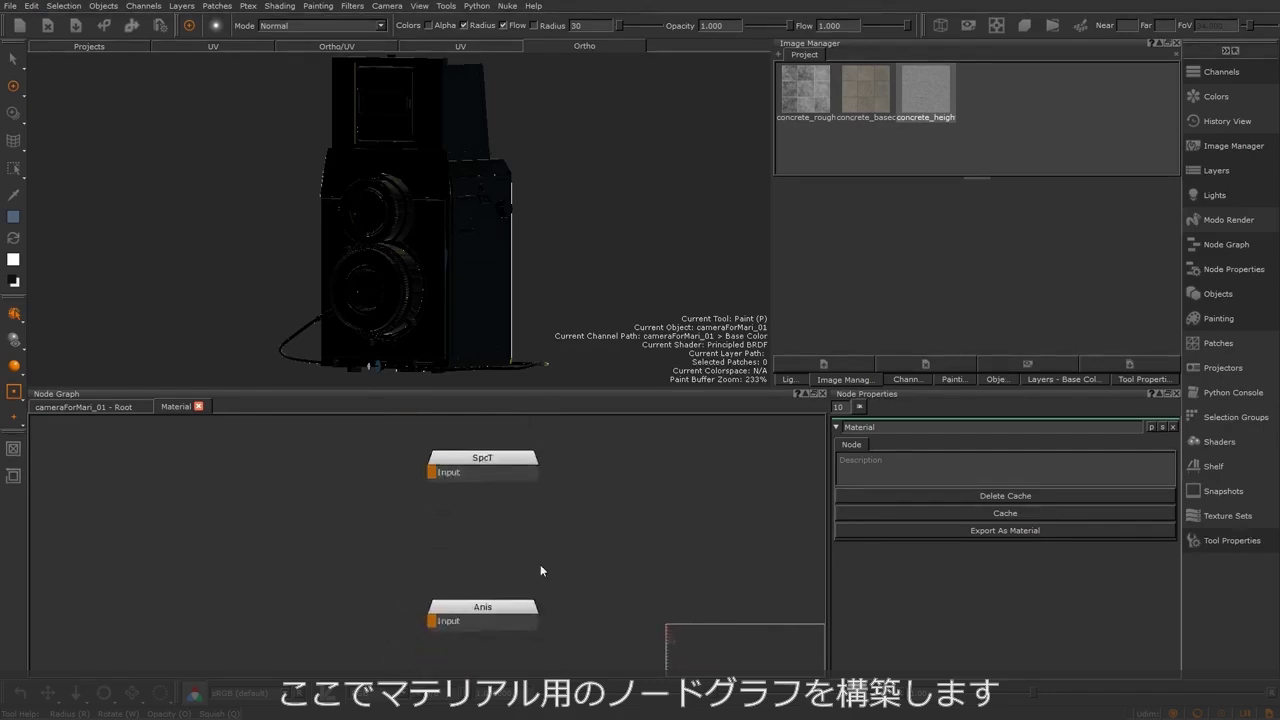
middle_click_drag(540, 564, 554, 508)
scroll(555, 520, "down", 6)
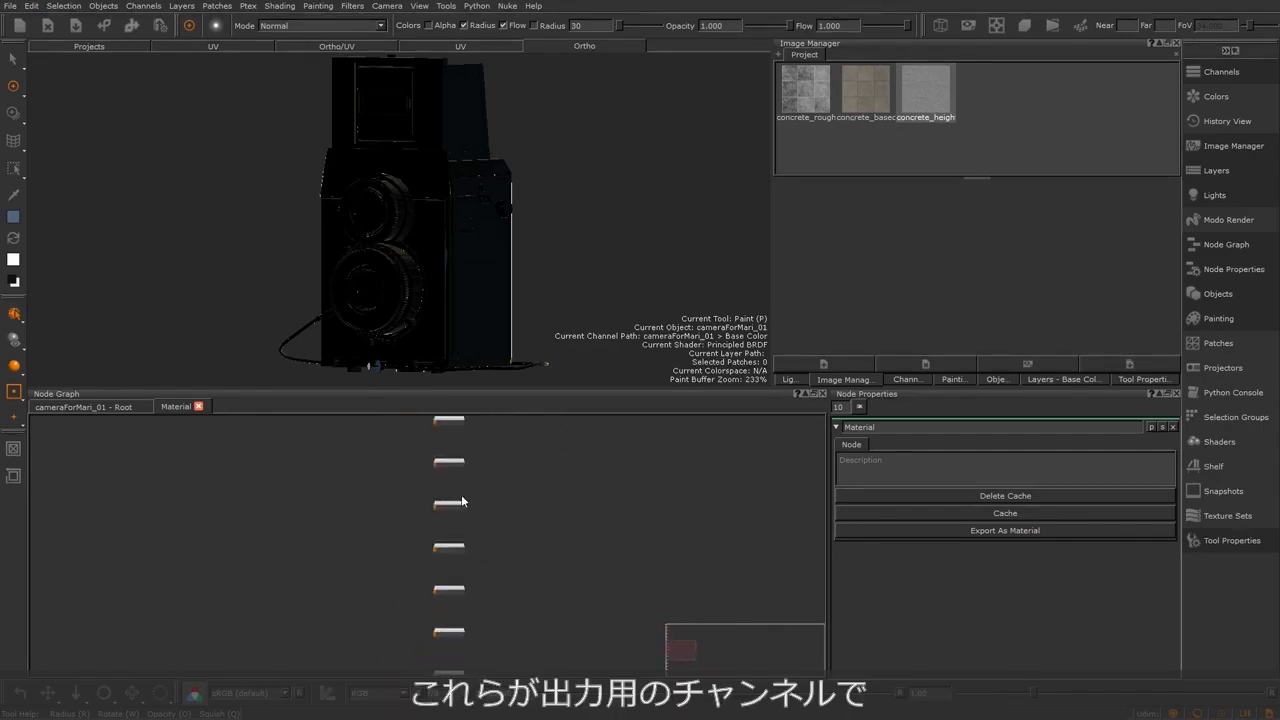
middle_click_drag(461, 498, 485, 513)
scroll(507, 524, "up", 3)
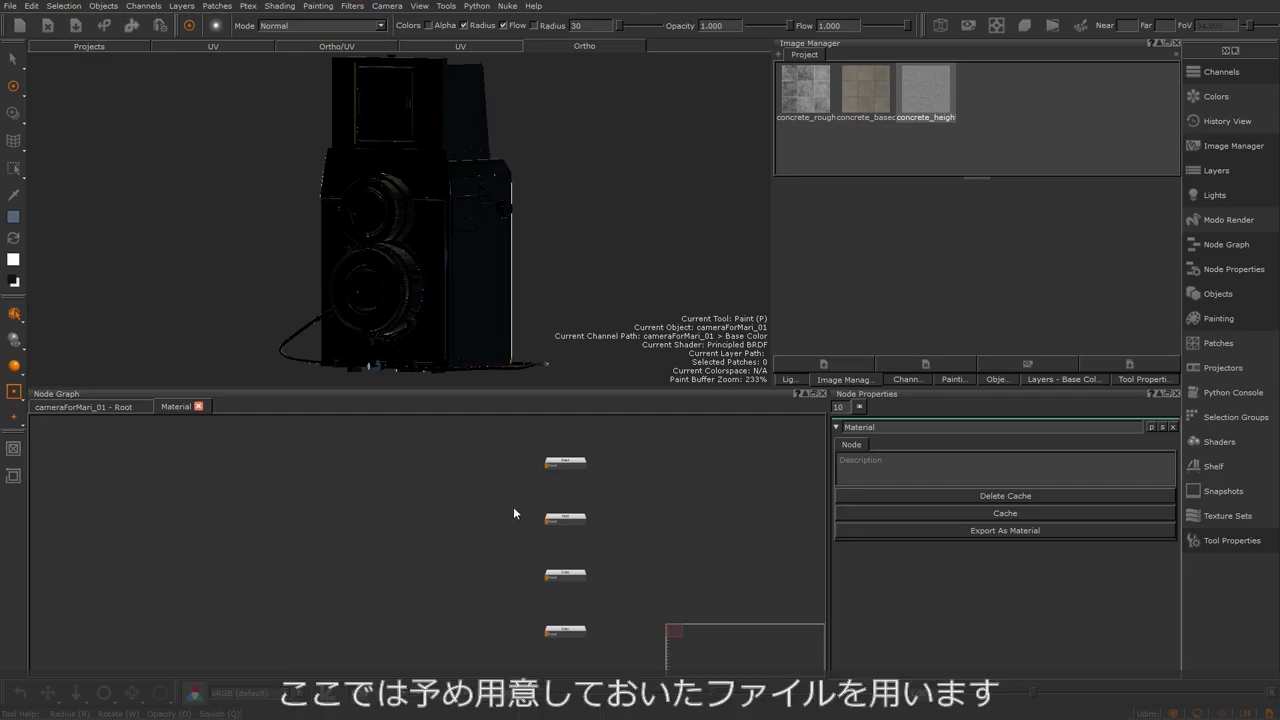
Add the concrete roughness, base color and height images to the material graph as tiled nodes
left_click(910, 133)
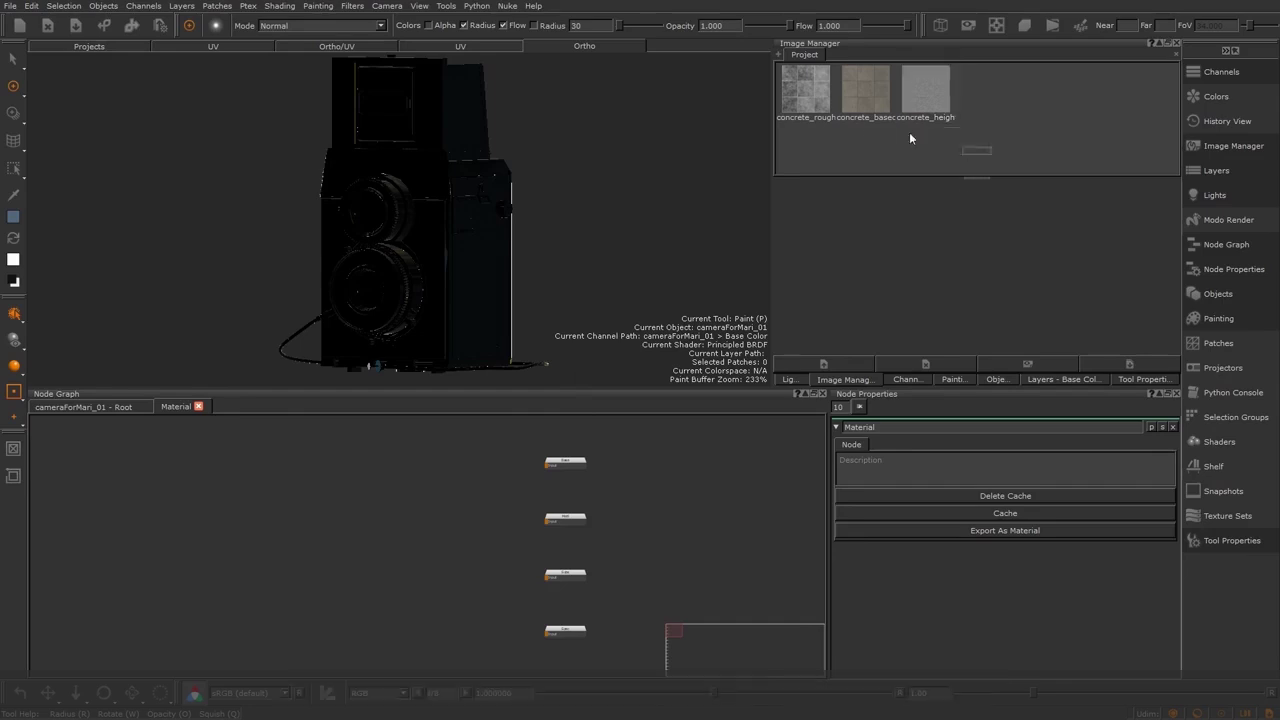
left_click_drag(909, 133, 445, 451)
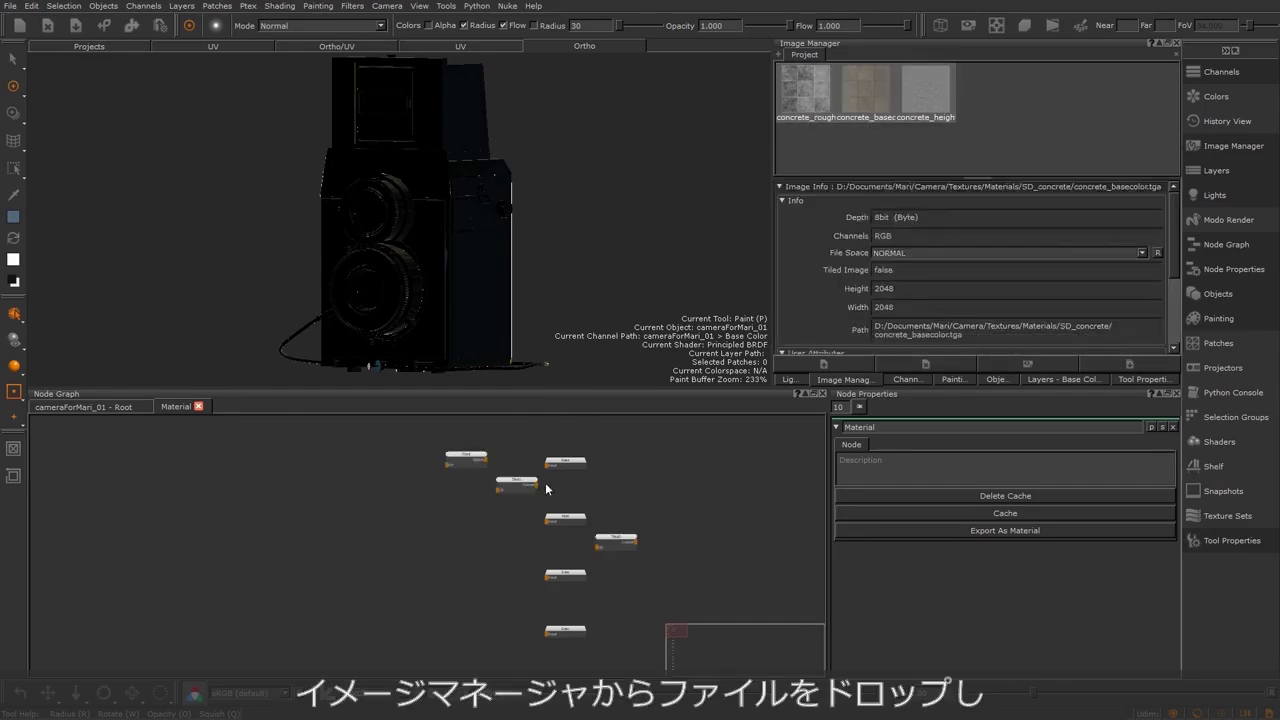
scroll(590, 494, "up", 2)
middle_click_drag(590, 584, 576, 620)
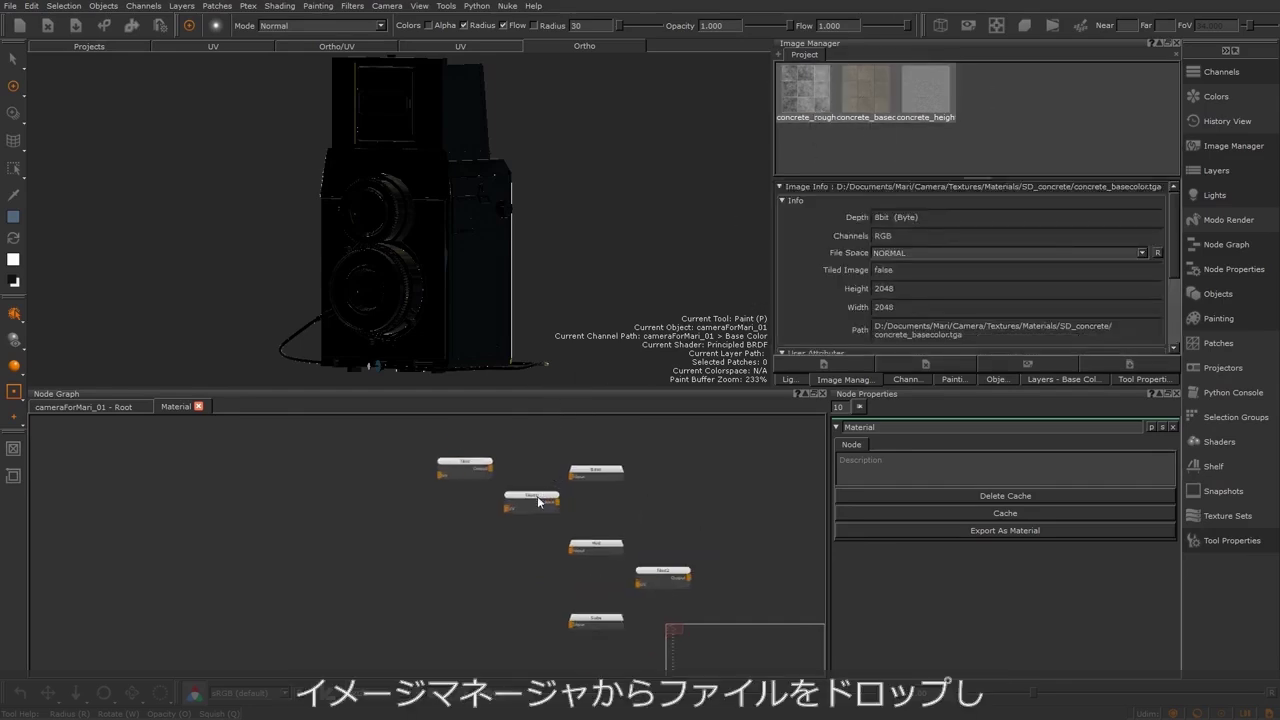
Spread the tiled nodes apart and connect the concrete base color tile to the Base output node
left_click_drag(537, 496, 451, 586)
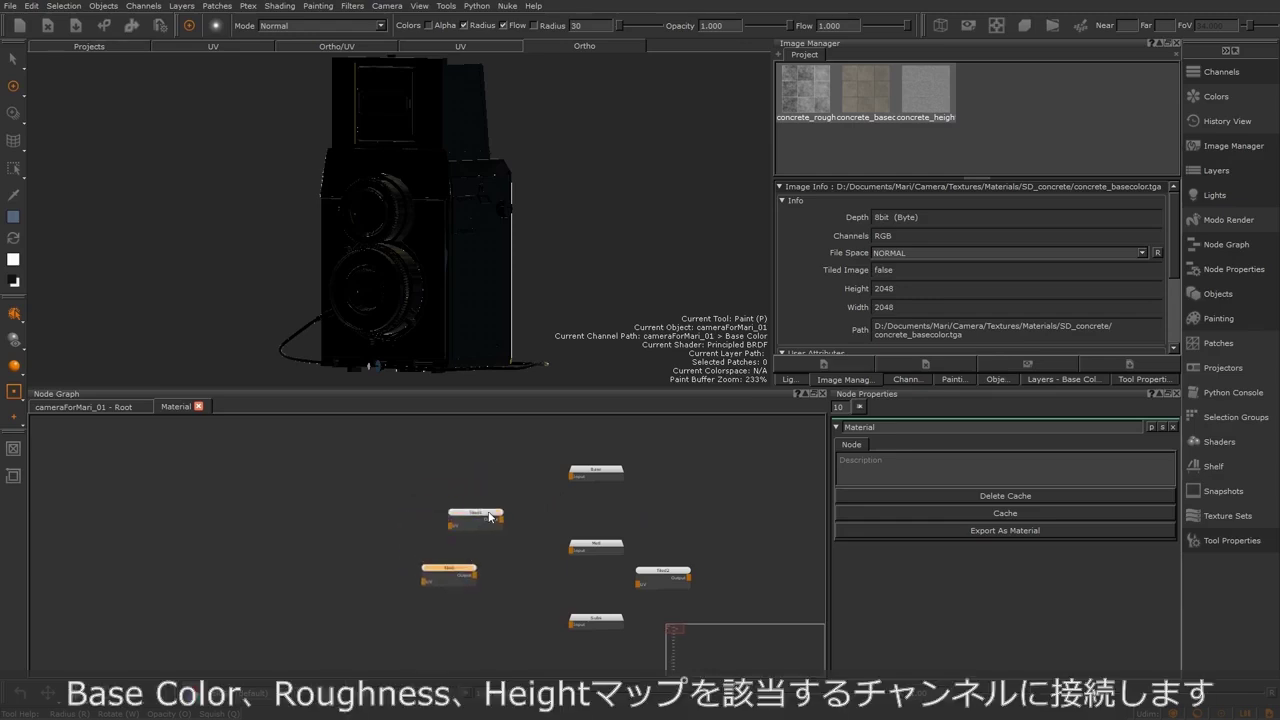
left_click_drag(491, 515, 465, 501)
left_click_drag(669, 580, 574, 473)
left_click(456, 514)
middle_click_drag(574, 475, 560, 429)
left_click_drag(430, 487, 444, 637)
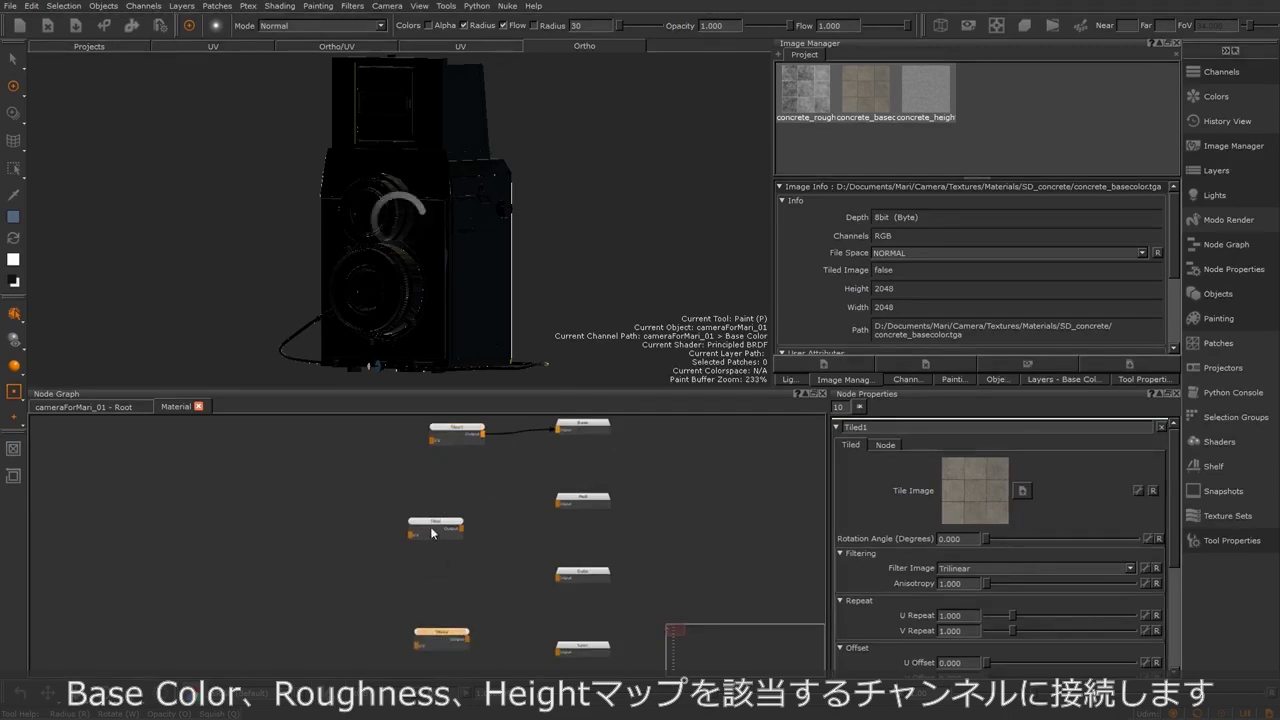
Connect the concrete roughness tile to the Rgh output node
left_click(431, 530)
middle_click_drag(464, 571, 468, 513)
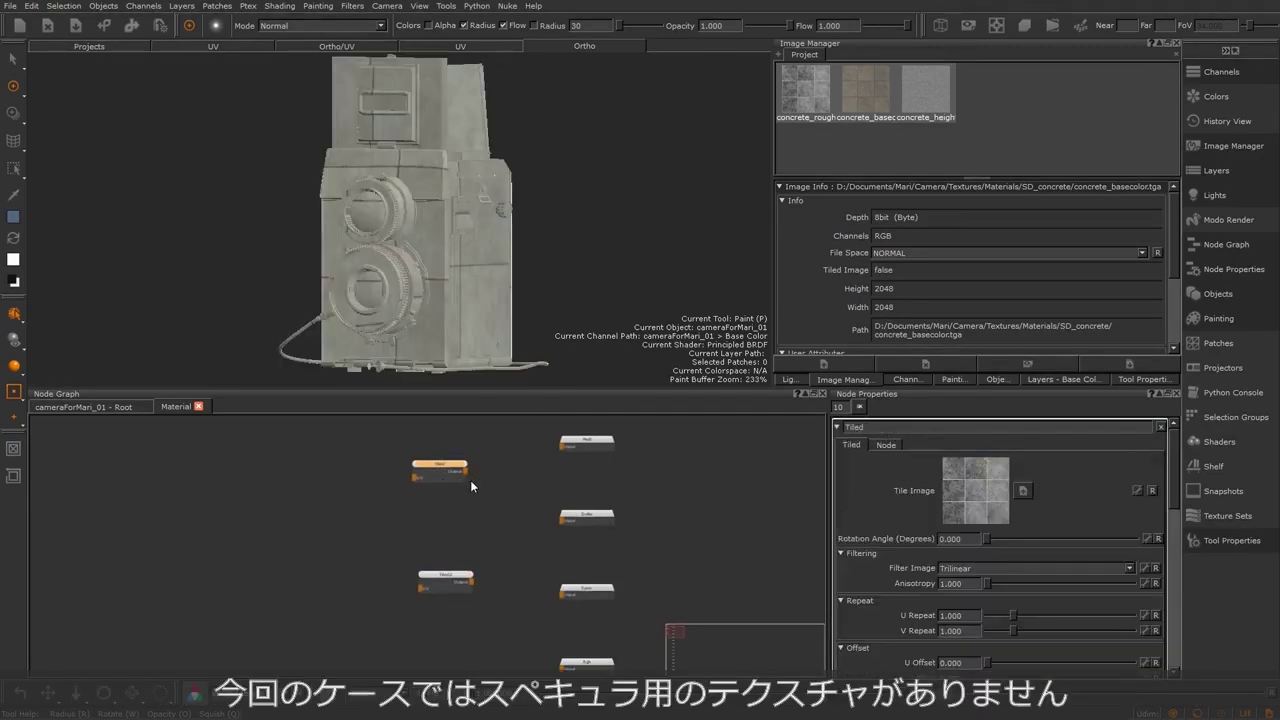
left_click_drag(465, 469, 453, 508)
left_click_drag(526, 525, 564, 668)
middle_click_drag(564, 668, 562, 416)
scroll(562, 578, "down", 3)
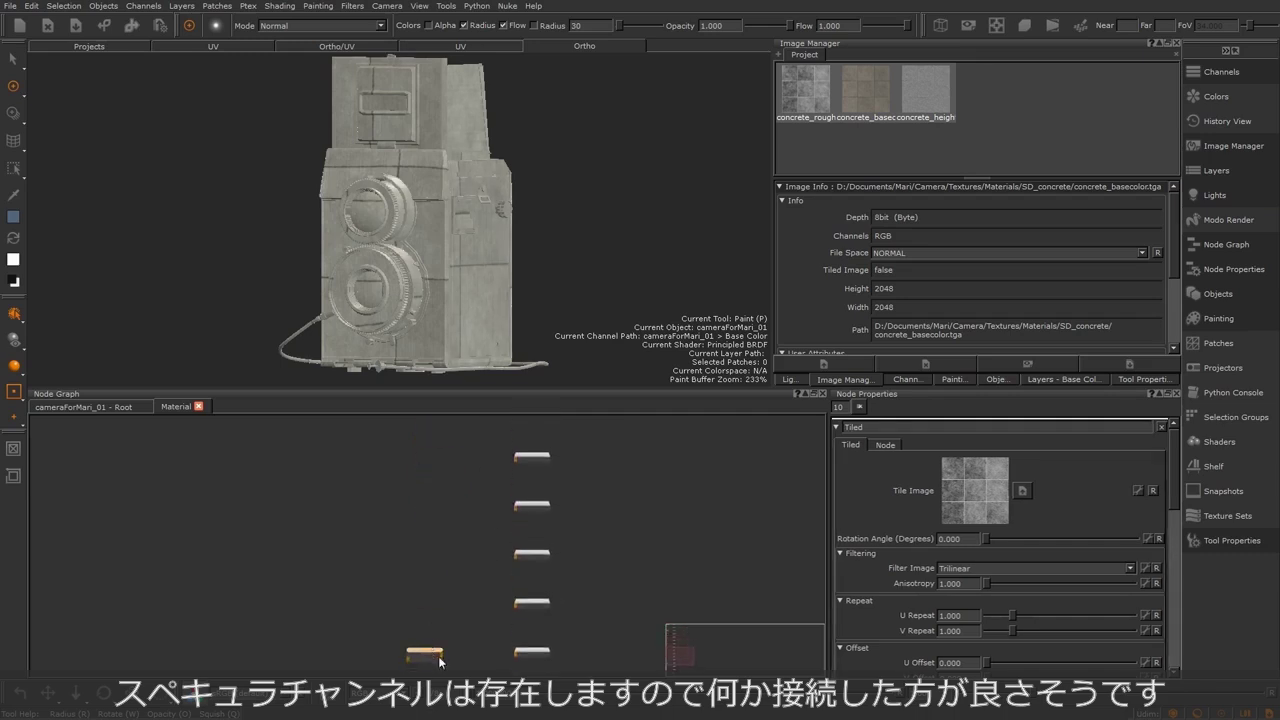
Move the concrete height tile beside the Bump output node, connect the two, and open the tile's properties
middle_click_drag(440, 661, 428, 482)
scroll(427, 480, "down", 3)
left_click_drag(426, 480, 440, 513)
scroll(440, 513, "up", 5)
middle_click_drag(497, 543, 490, 520)
left_click_drag(473, 581, 552, 558)
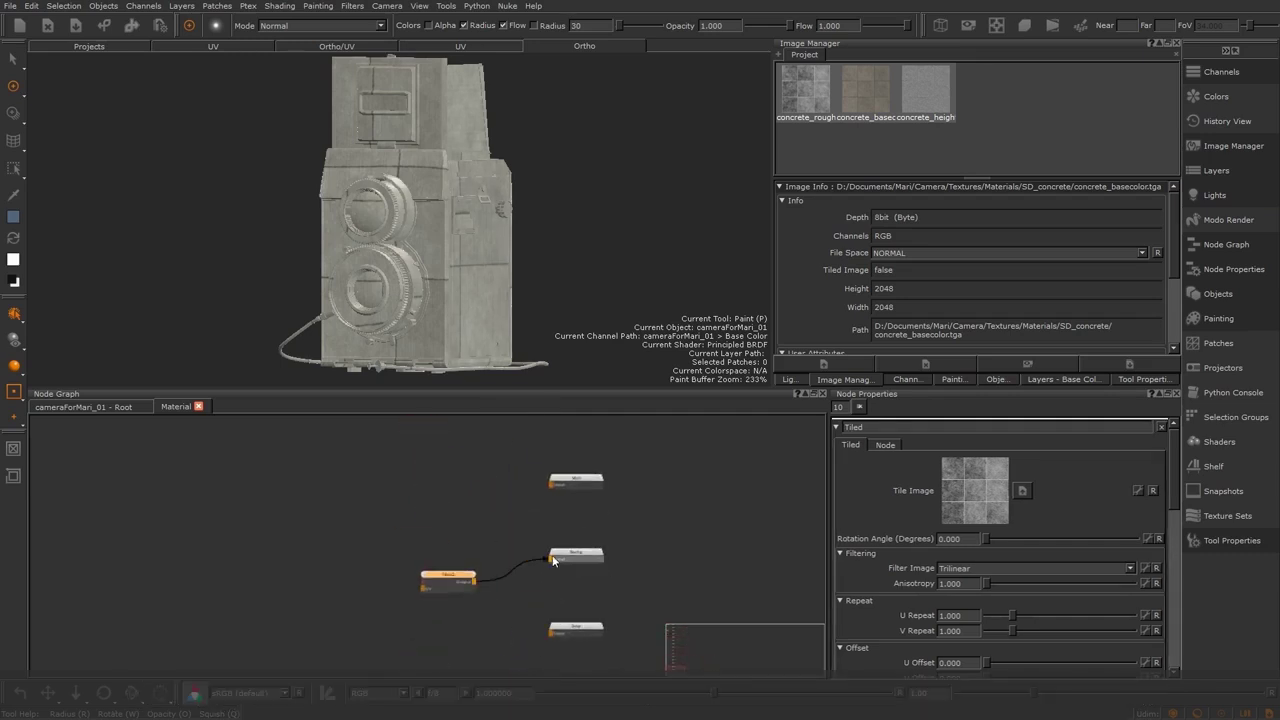
middle_click_drag(474, 460, 481, 486)
left_click_drag(458, 603, 450, 577)
double_click(450, 577)
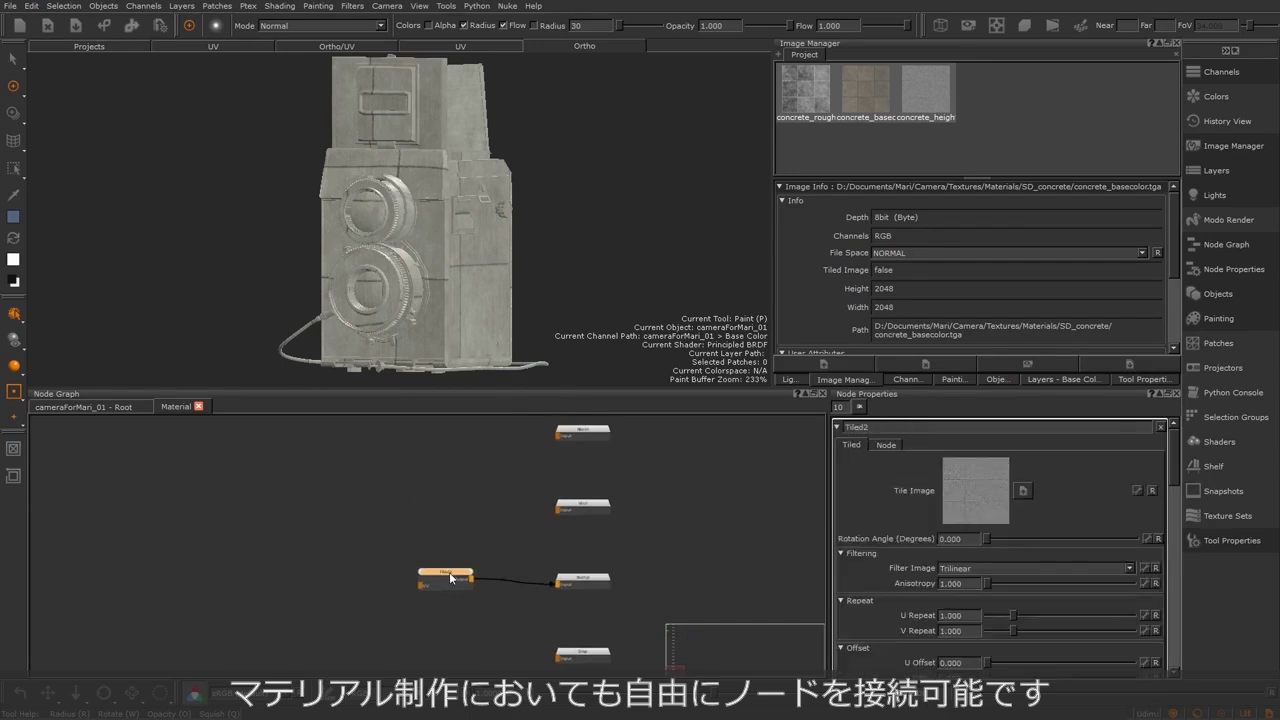
Move the roughness tile node down, close to its Rgh output node
middle_click_drag(505, 468, 489, 668)
scroll(438, 495, "down", 3)
middle_click_drag(438, 495, 456, 644)
scroll(456, 507, "up", 2)
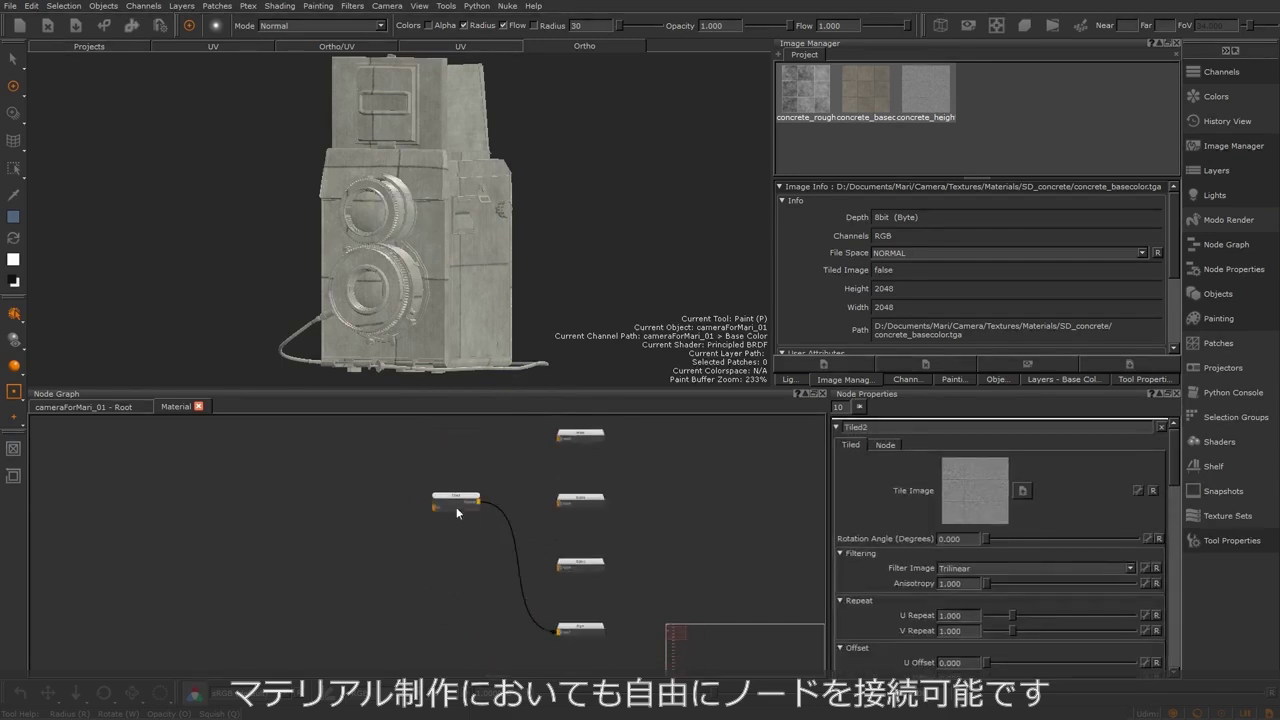
left_click_drag(457, 507, 440, 610)
left_click(478, 540)
Create a Color node above the roughness tile, facing the Spec output node
scroll(500, 550, "up", 3)
middle_click_drag(546, 565, 488, 527)
key("Tab")
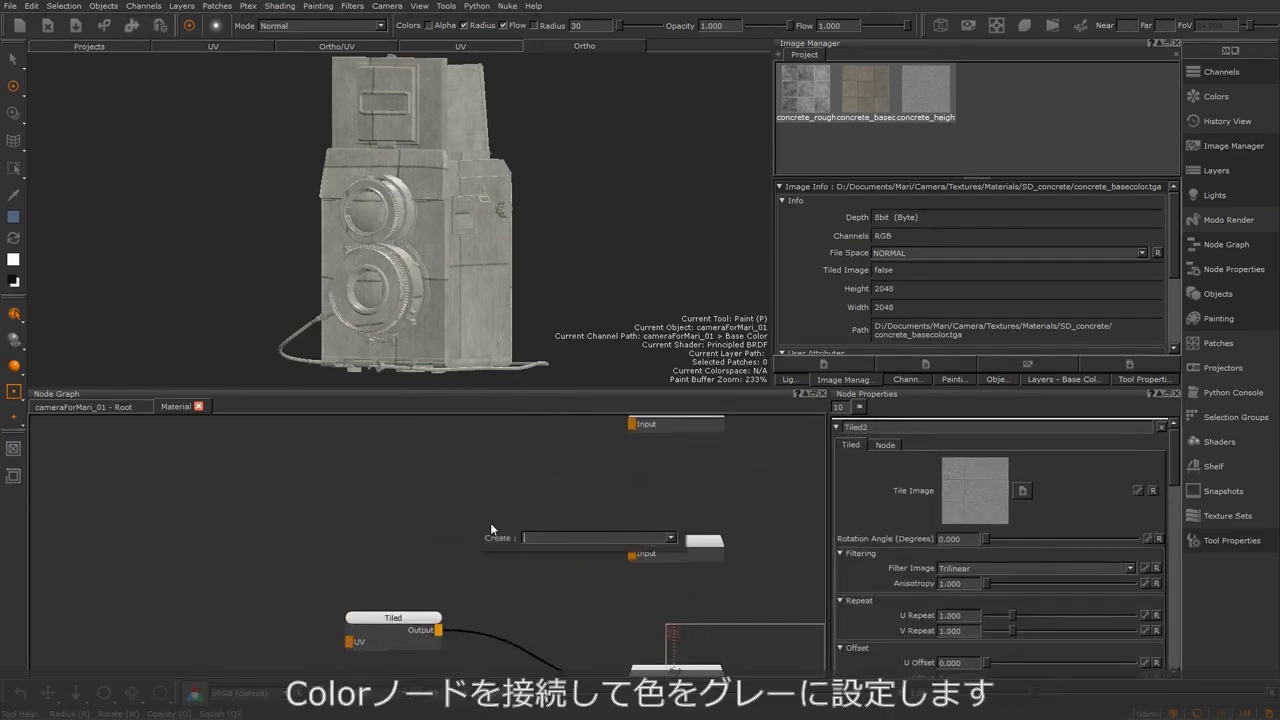
type("col")
left_click(571, 548)
left_click_drag(540, 530, 401, 523)
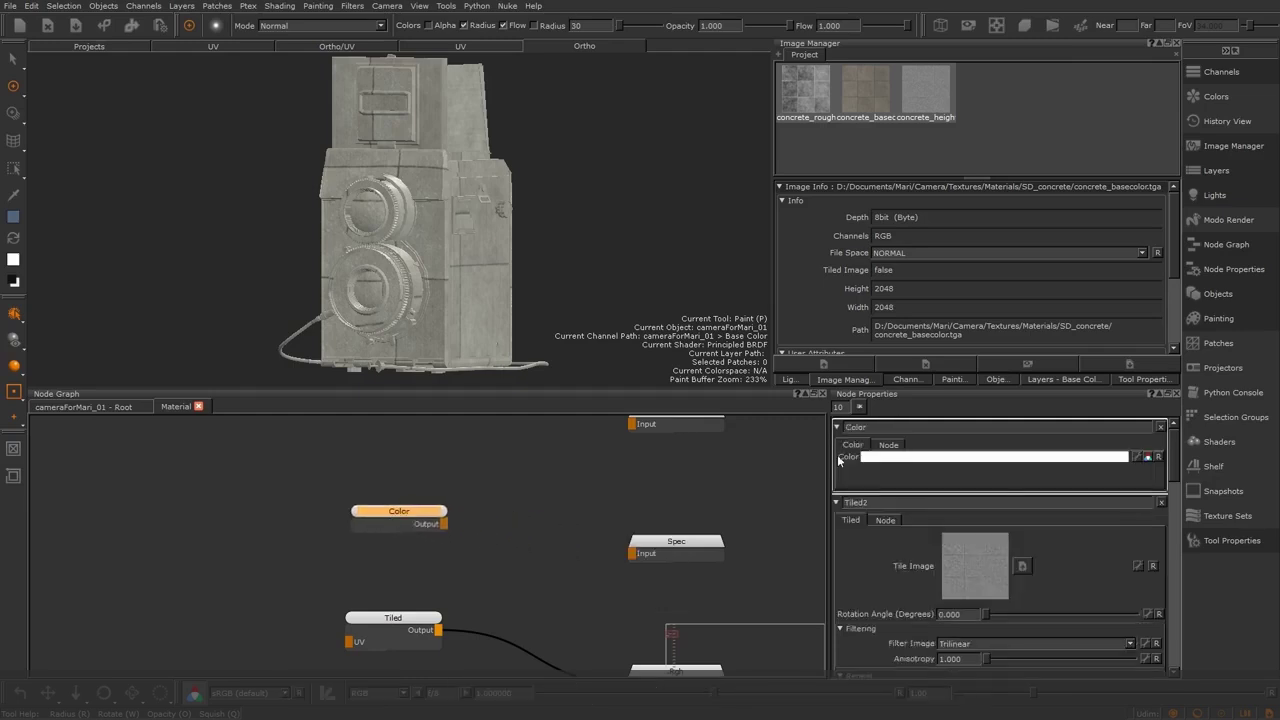
Set the Color node to mid grey and connect it to the Spec output node
left_click(876, 459)
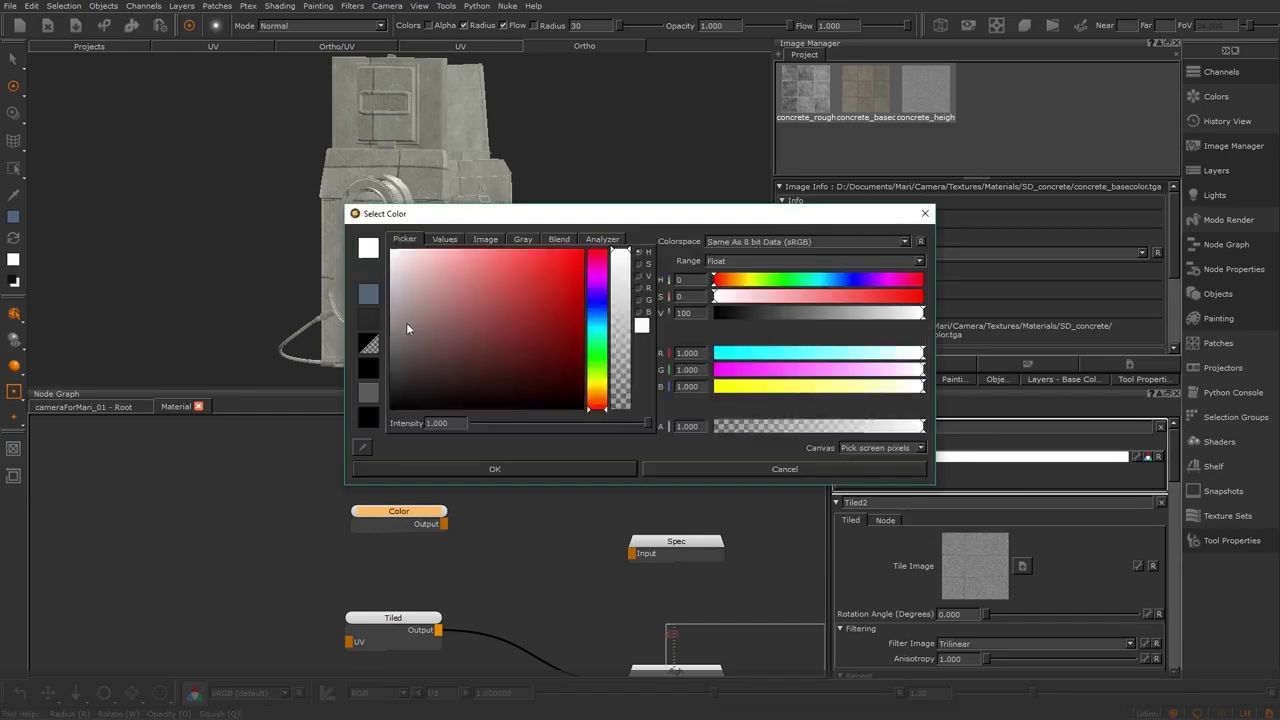
left_click(392, 322)
left_click(474, 469)
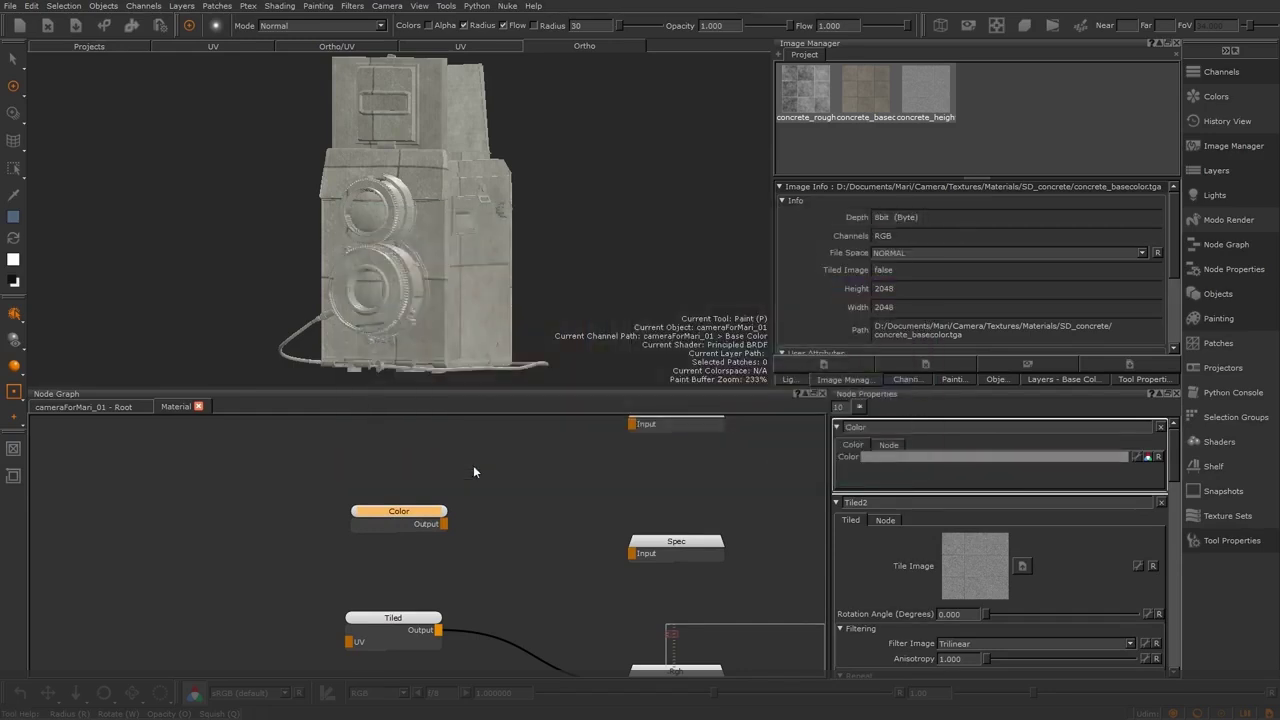
left_click_drag(416, 525, 634, 556)
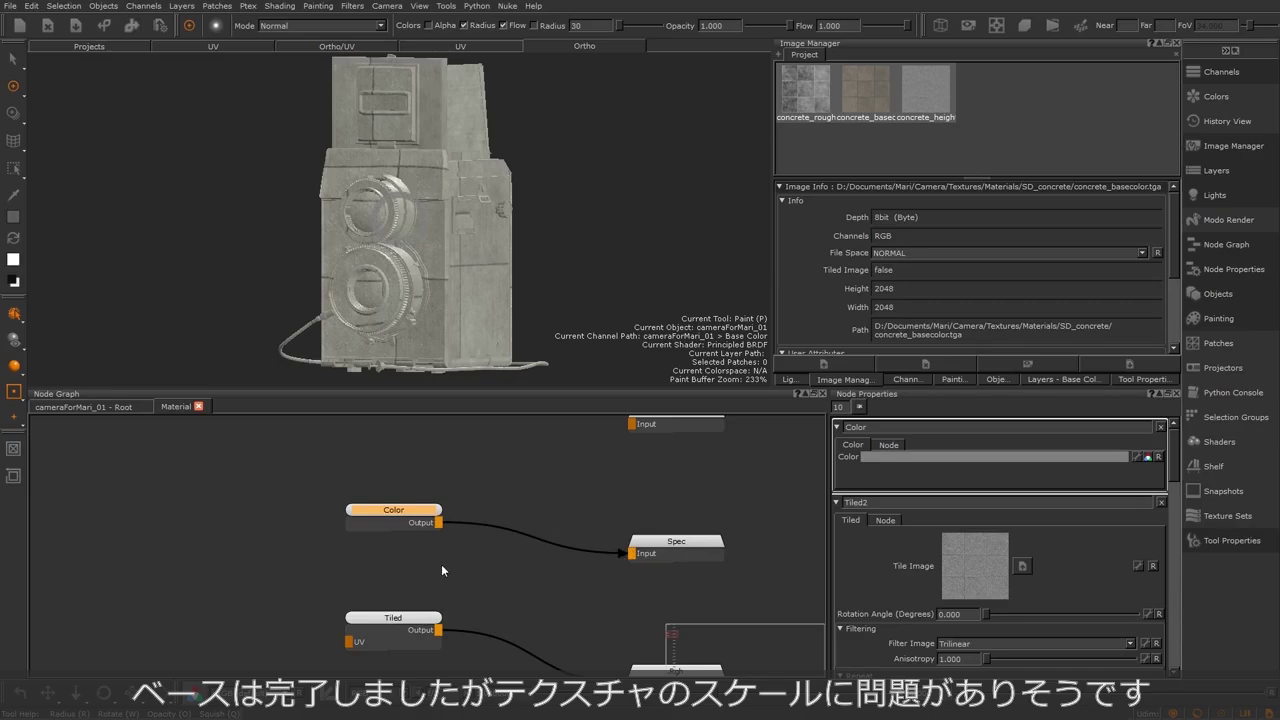
Examine the concrete texture's scale on the camera from several angles and open the roughness tile's properties
left_click_drag(544, 246, 466, 264, "alt")
right_click_drag(466, 264, 556, 288, "alt")
mouse_move(556, 288)
left_mouse_down("alt")
mouse_move(358, 274)
mouse_move(660, 274)
mouse_move(661, 294)
left_mouse_up("alt")
middle_click_drag(661, 294, 627, 257, "alt")
right_click_drag(627, 257, 486, 223, "alt")
left_click_drag(486, 223, 497, 267, "alt")
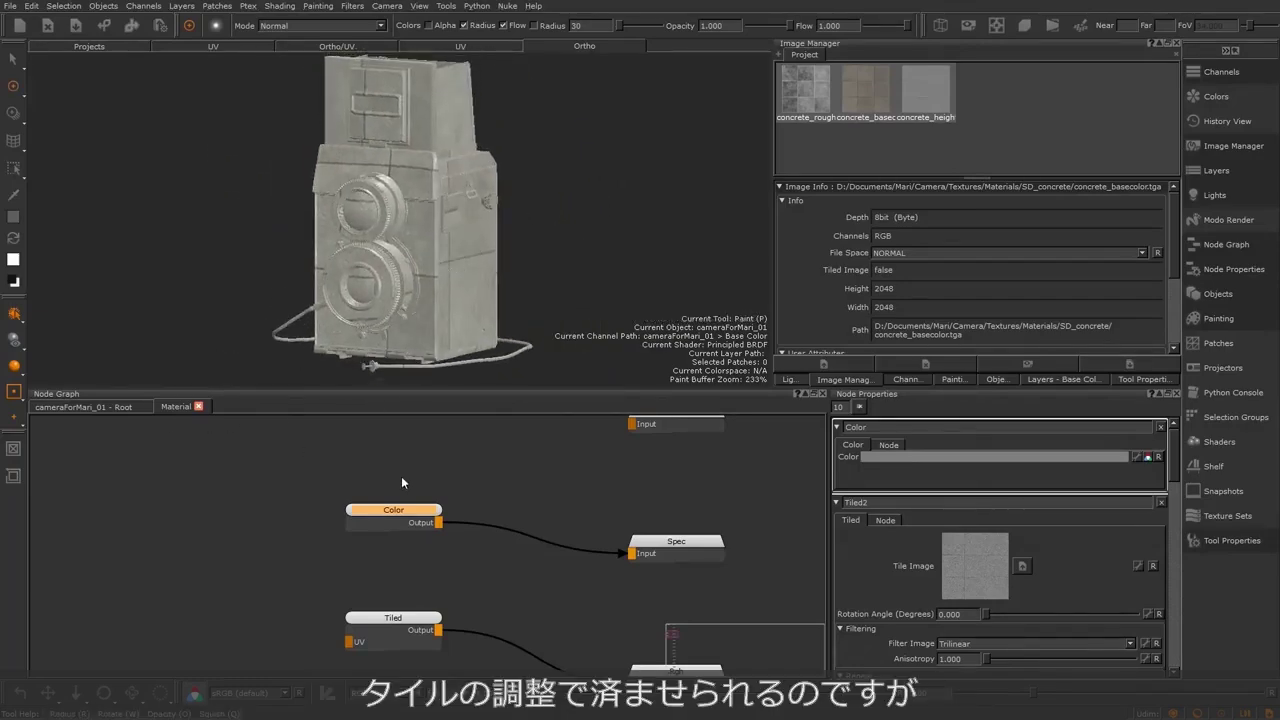
middle_click_drag(509, 536, 486, 525)
scroll(486, 525, "down", 3)
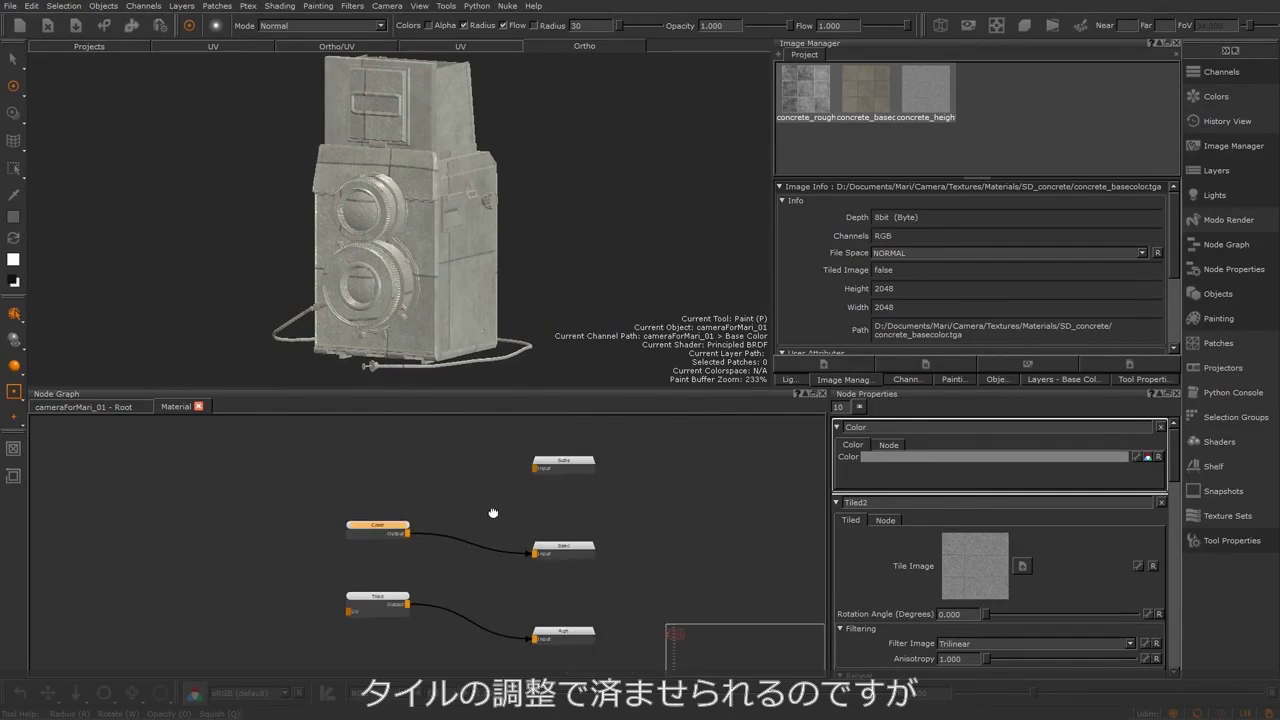
left_click_drag(388, 607, 381, 622)
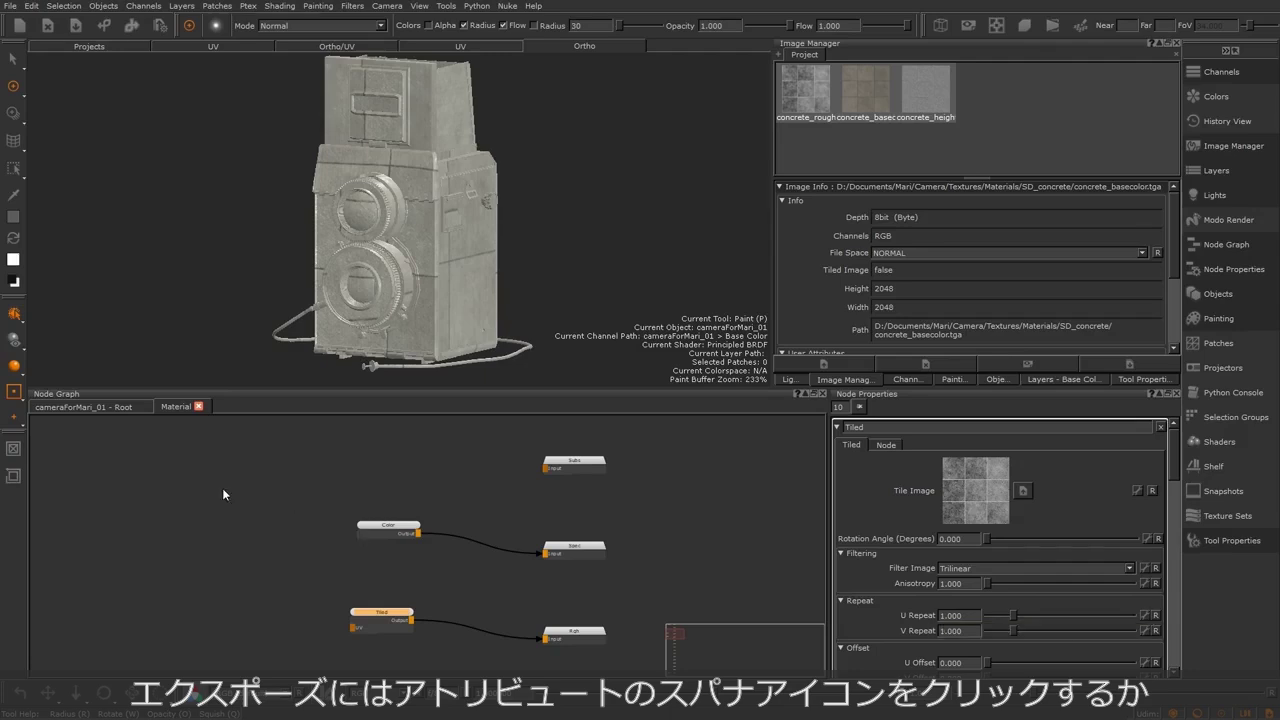
Return to the root graph, open the Material node's knob picker and expand the Tiled, Tiled1 and Tiled2 entries
left_click(114, 406)
left_click(341, 467)
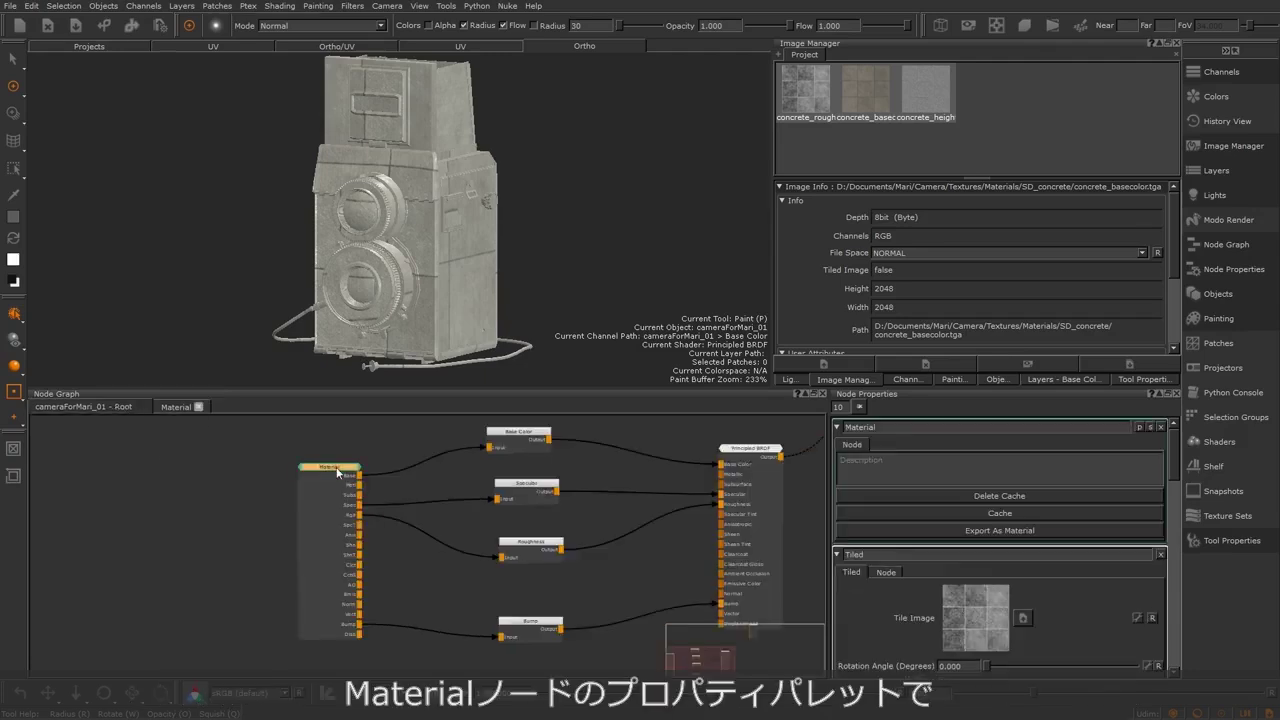
left_click(1139, 427)
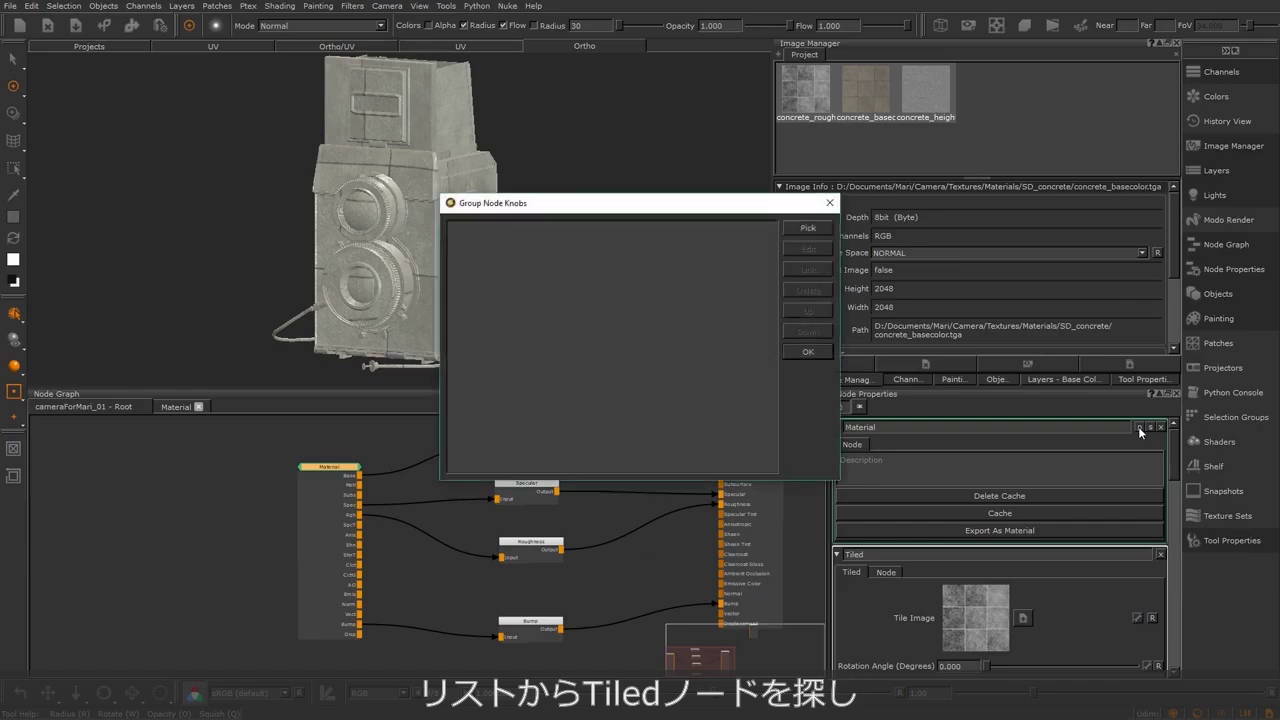
left_click(808, 228)
left_click(455, 249)
left_click(456, 345)
left_click(456, 440)
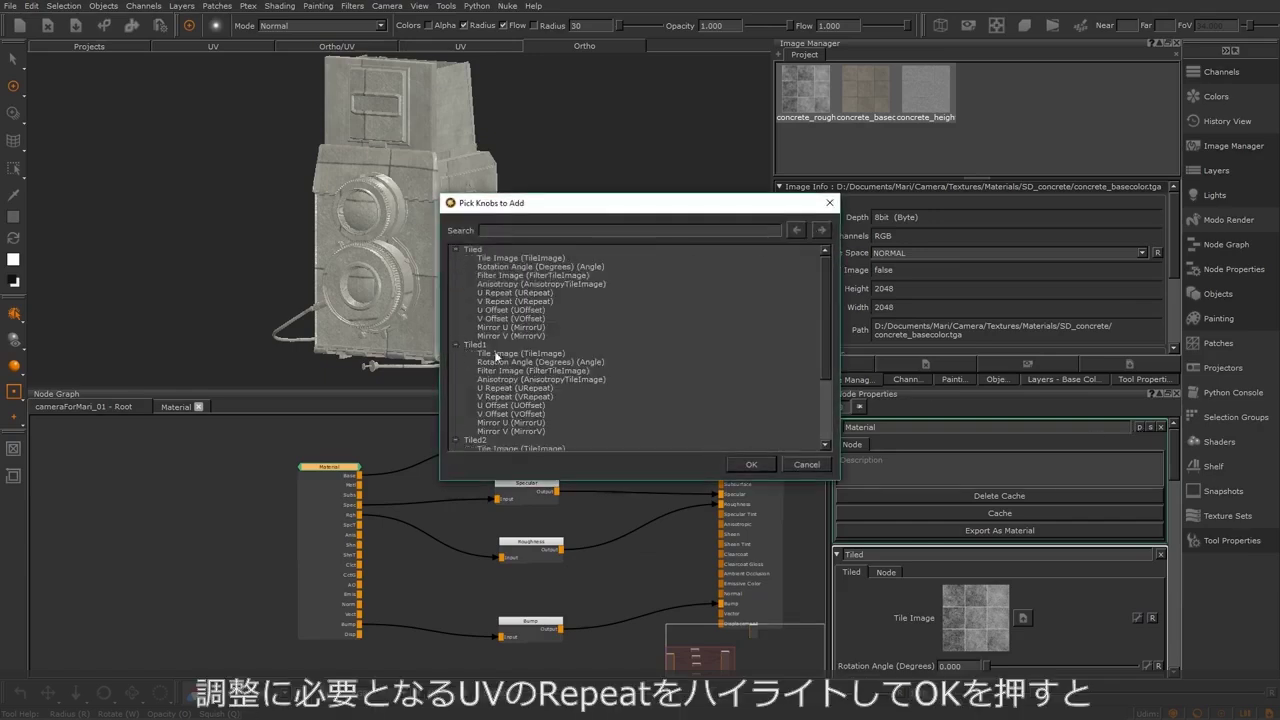
Expose the U Repeat and V Repeat attributes of Tiled, Tiled1 and Tiled2 on the Material node
left_click(545, 293)
left_click(537, 301, "ctrl")
scroll(558, 343, "down", 1)
left_click(547, 361, "ctrl")
left_click(547, 370, "ctrl")
scroll(570, 375, "down", 1)
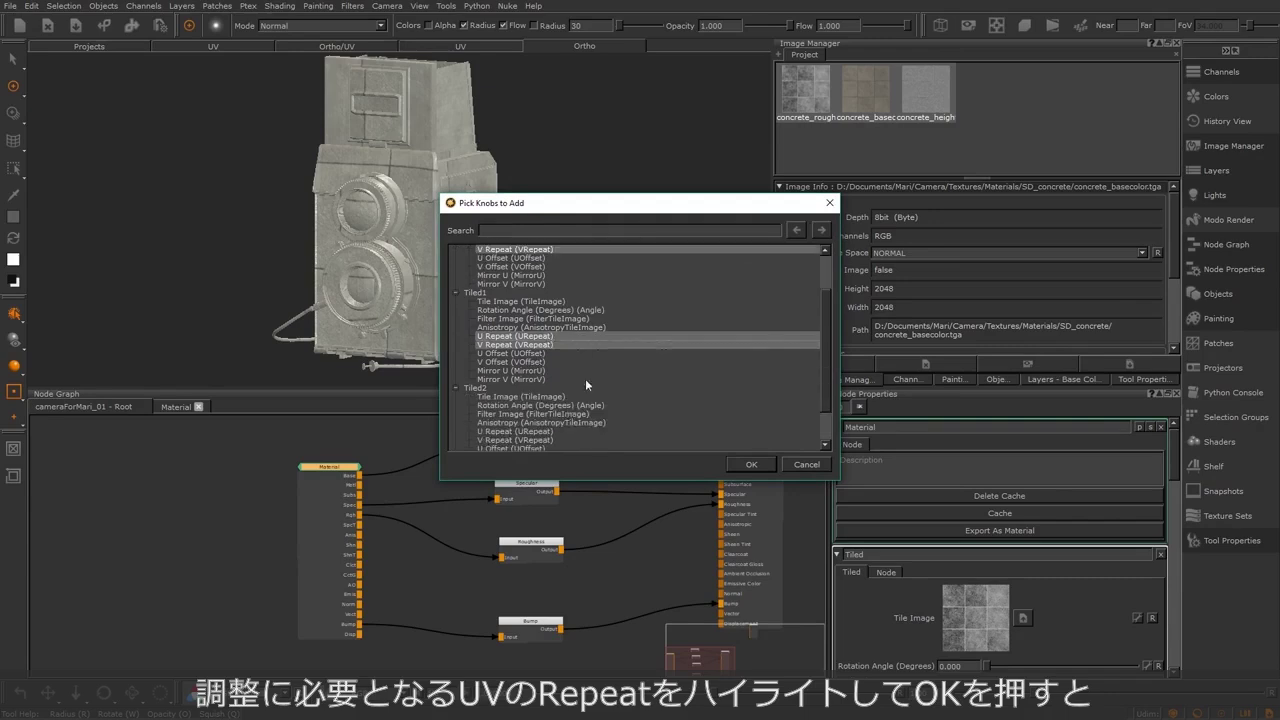
left_click(543, 433, "ctrl")
left_click(544, 441, "ctrl")
left_click(749, 464)
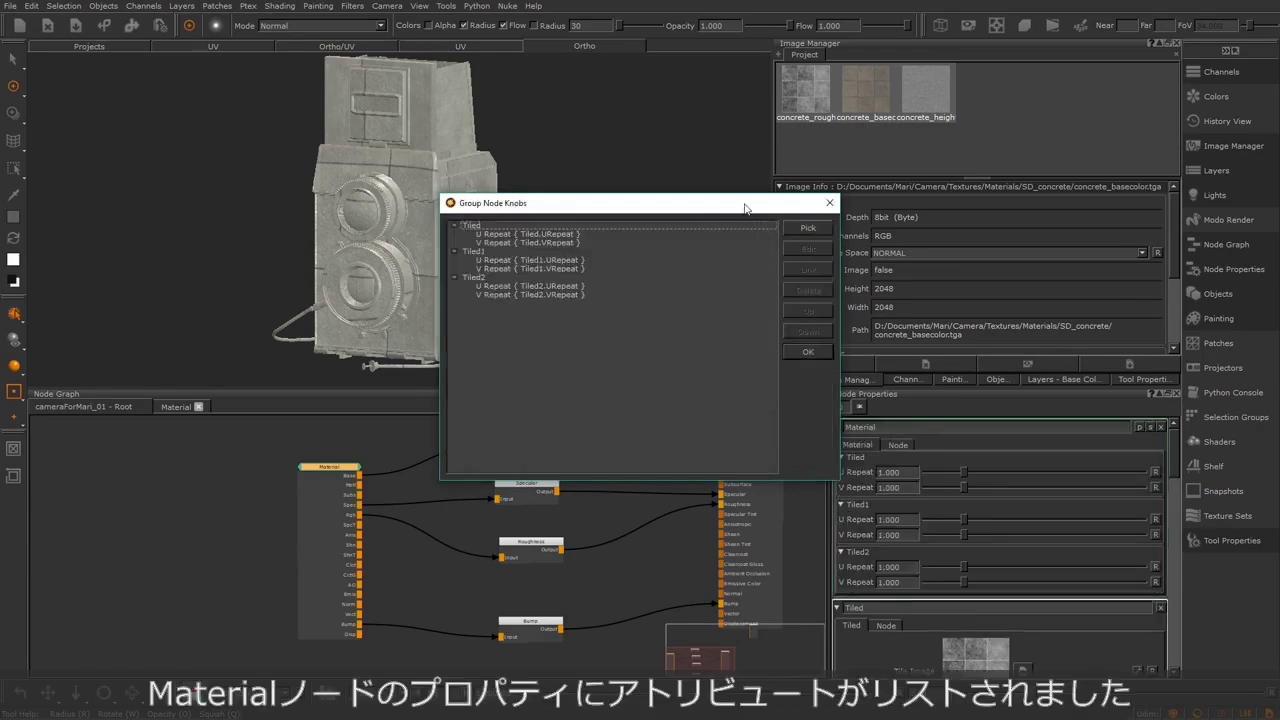
Link all six exposed U and V Repeat knobs into a single knob named Tile_amount
left_click_drag(749, 208, 640, 203)
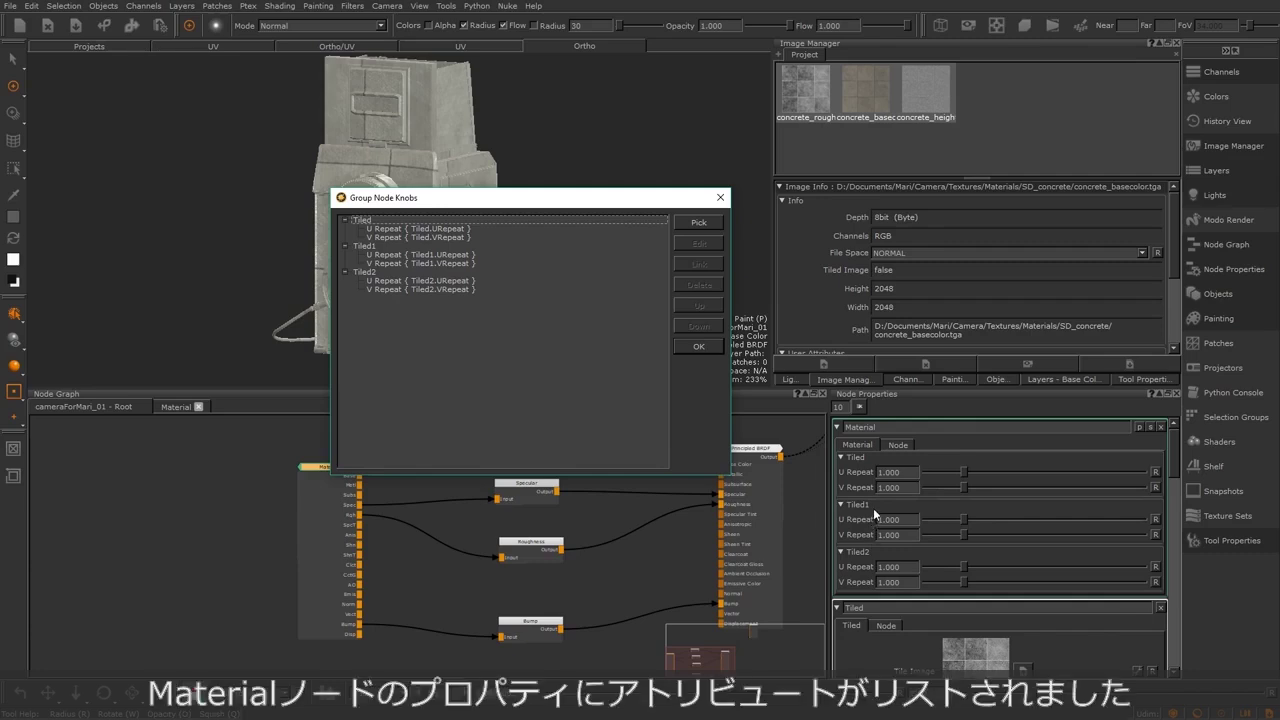
left_click(450, 229)
left_click(448, 238, "ctrl")
left_click(452, 255, "ctrl")
left_click(456, 263, "ctrl")
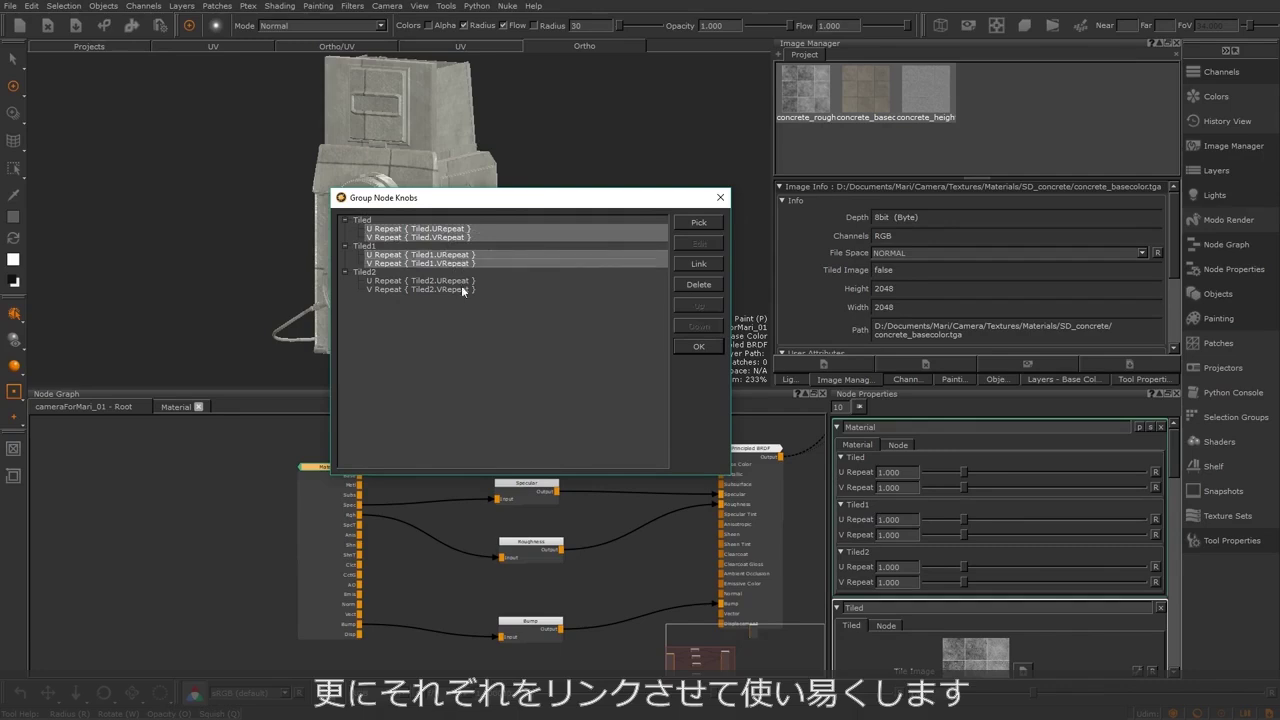
left_click(461, 281, "ctrl")
left_click(462, 290, "ctrl")
left_click(698, 264)
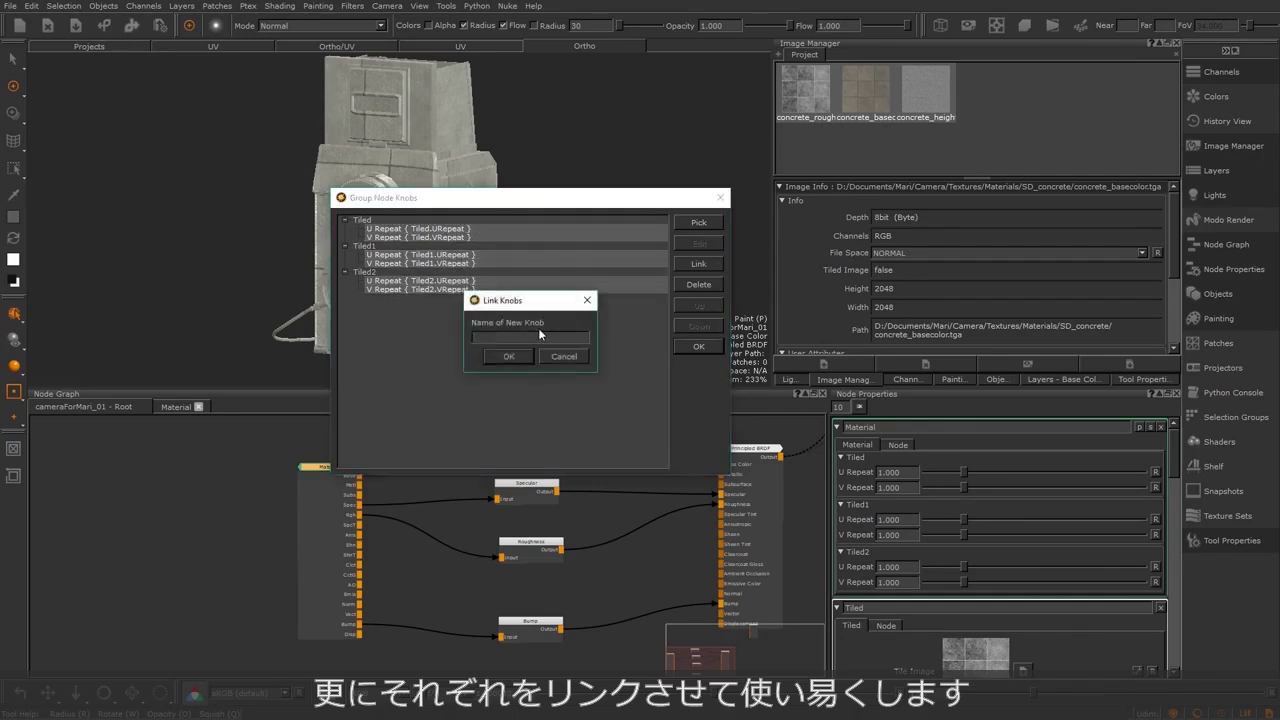
type("Tile_amoun")
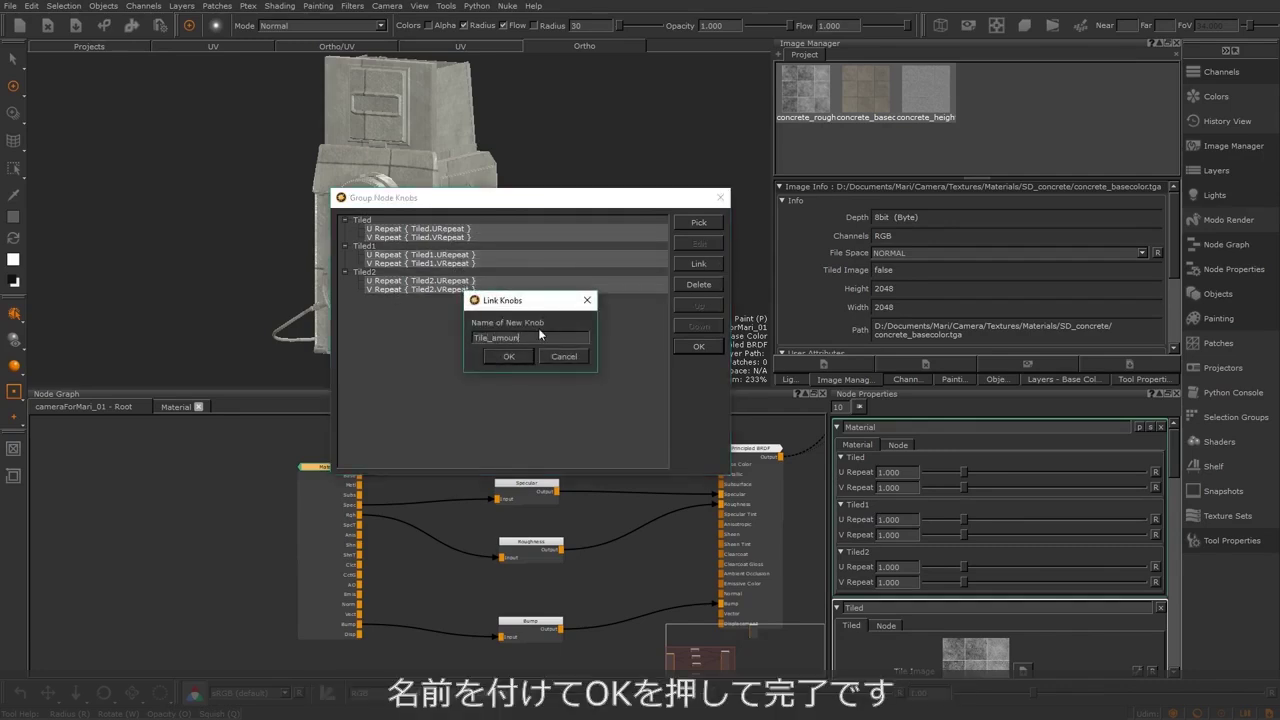
type("t")
left_click(508, 356)
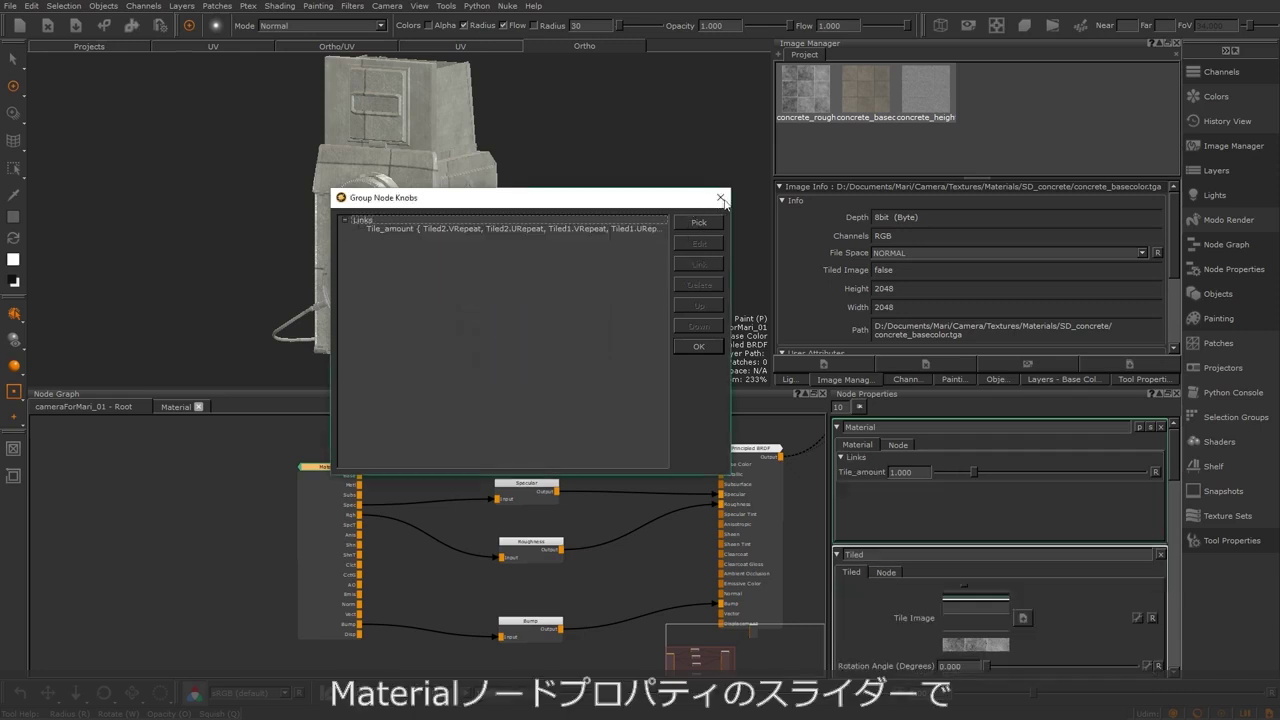
left_click(720, 198)
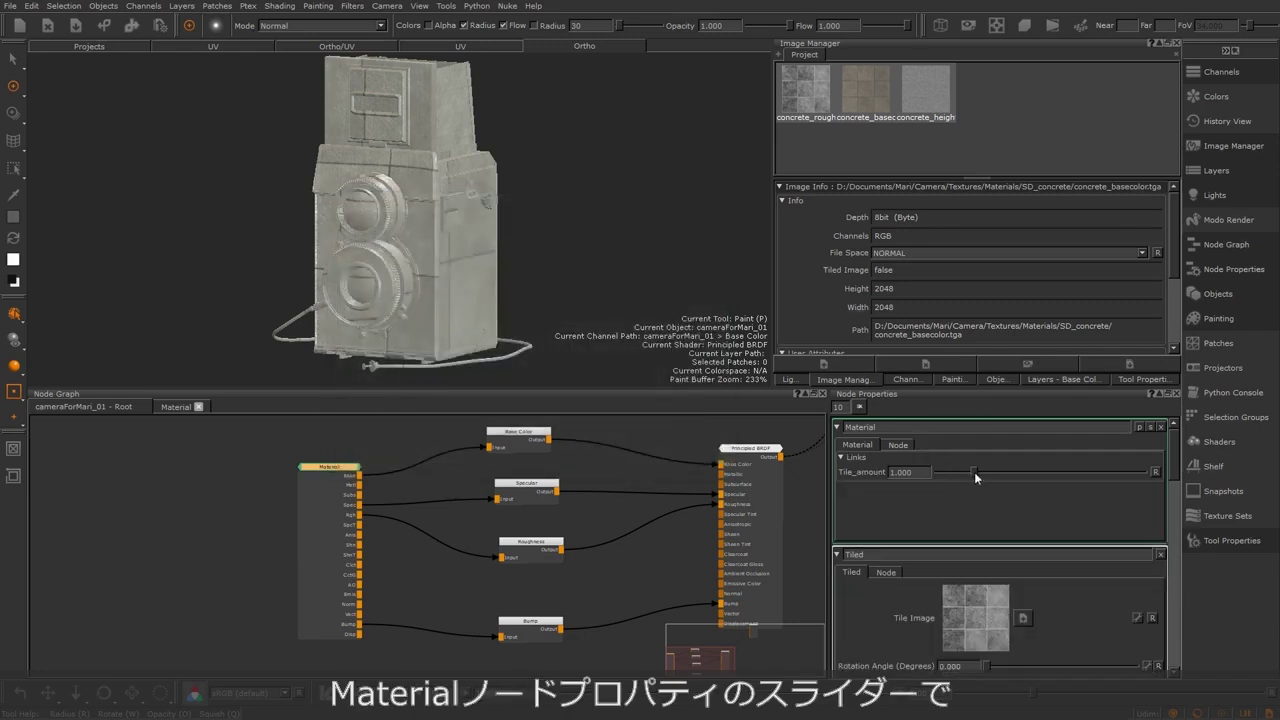
Try Tile_amount at about 8.75, inspect the camera's side up close, and lower the value to about 4.36
left_click_drag(974, 472, 1057, 472)
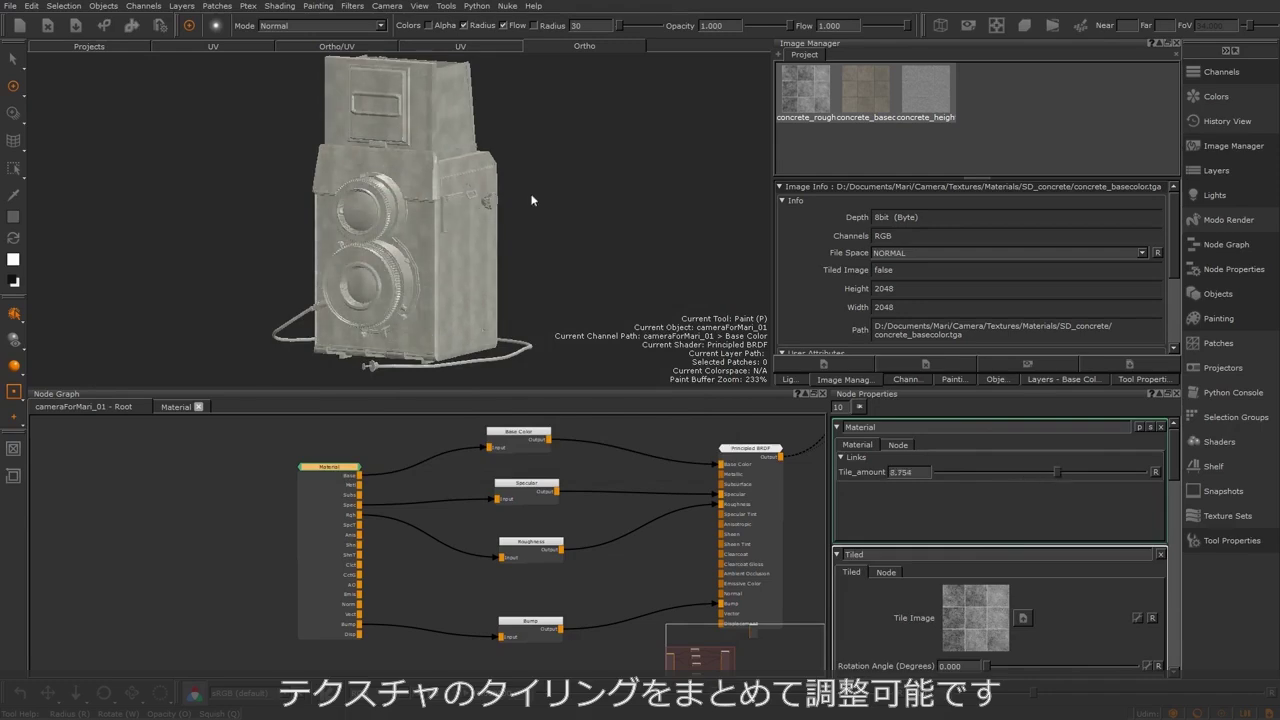
left_click_drag(532, 200, 440, 205, "alt")
right_click_drag(440, 205, 600, 300, "alt")
left_click_drag(1057, 472, 1025, 472)
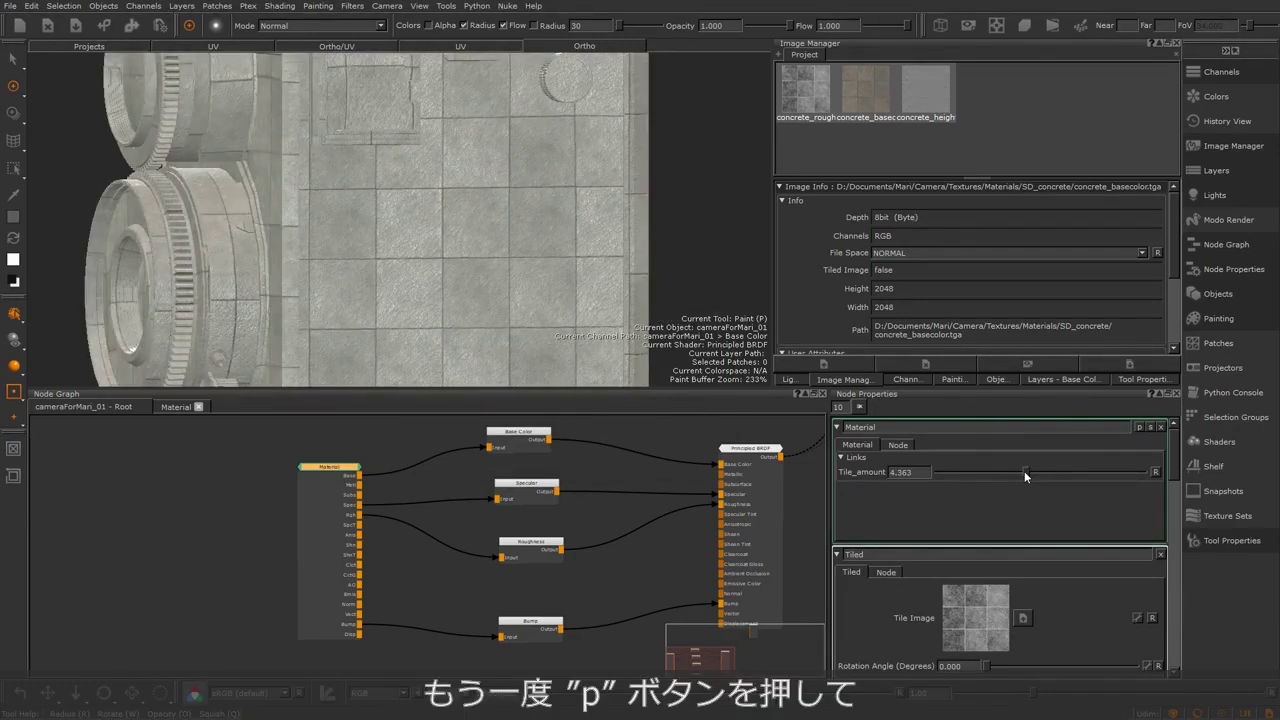
Expose the Color attribute of the specular Color node on the Material node
left_click(1139, 427)
left_click(808, 228)
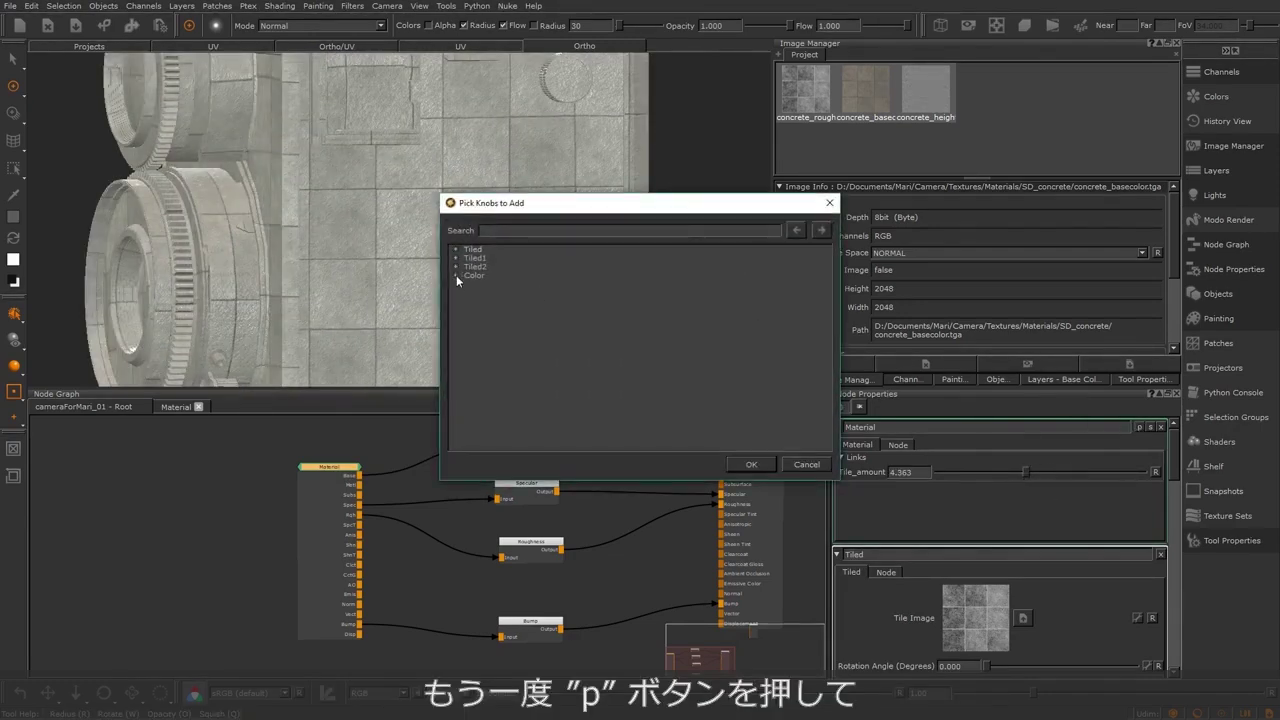
left_click(456, 275)
left_click(488, 284)
left_click(748, 463)
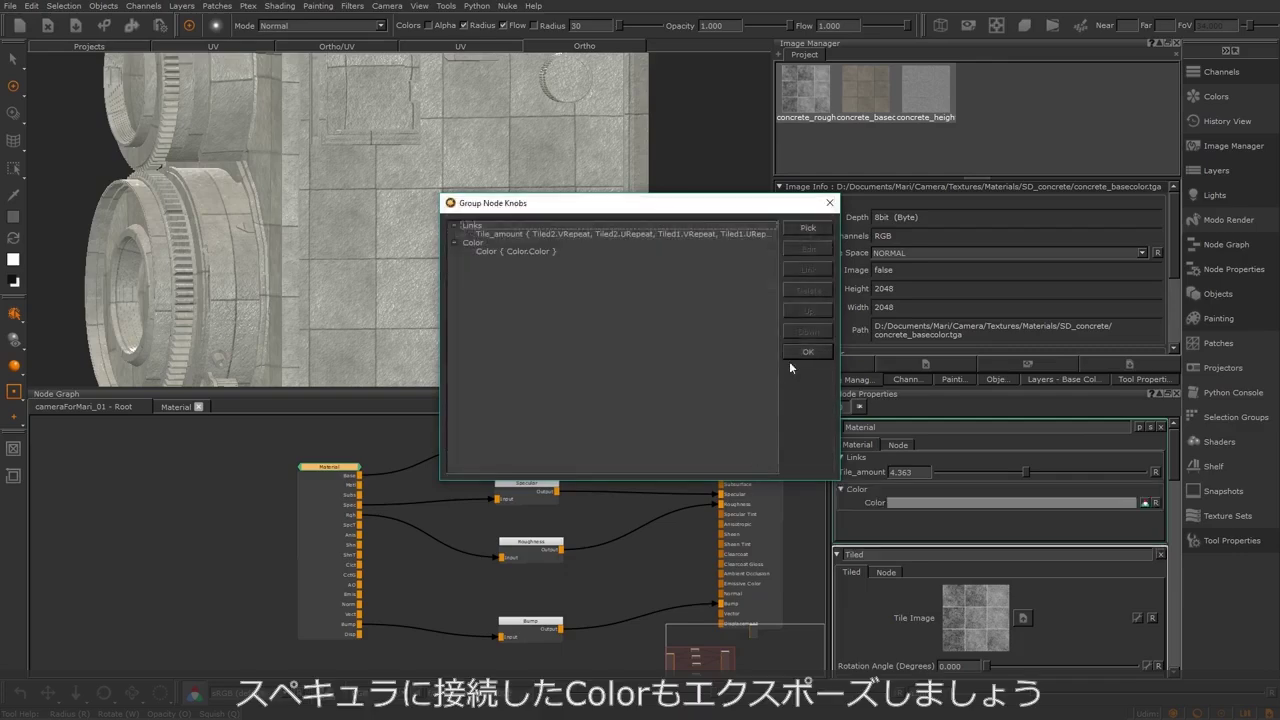
left_click(829, 201)
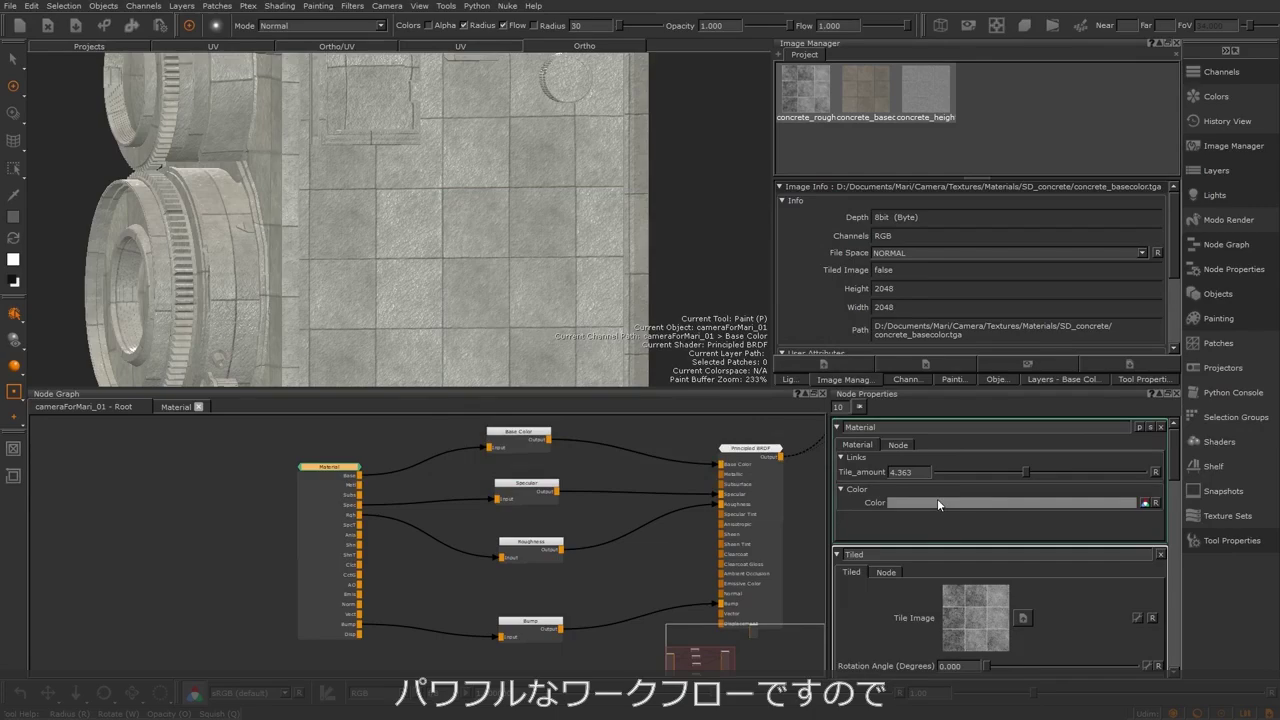
Set the Material node's exposed specular Color to a lighter grey
left_click(937, 502)
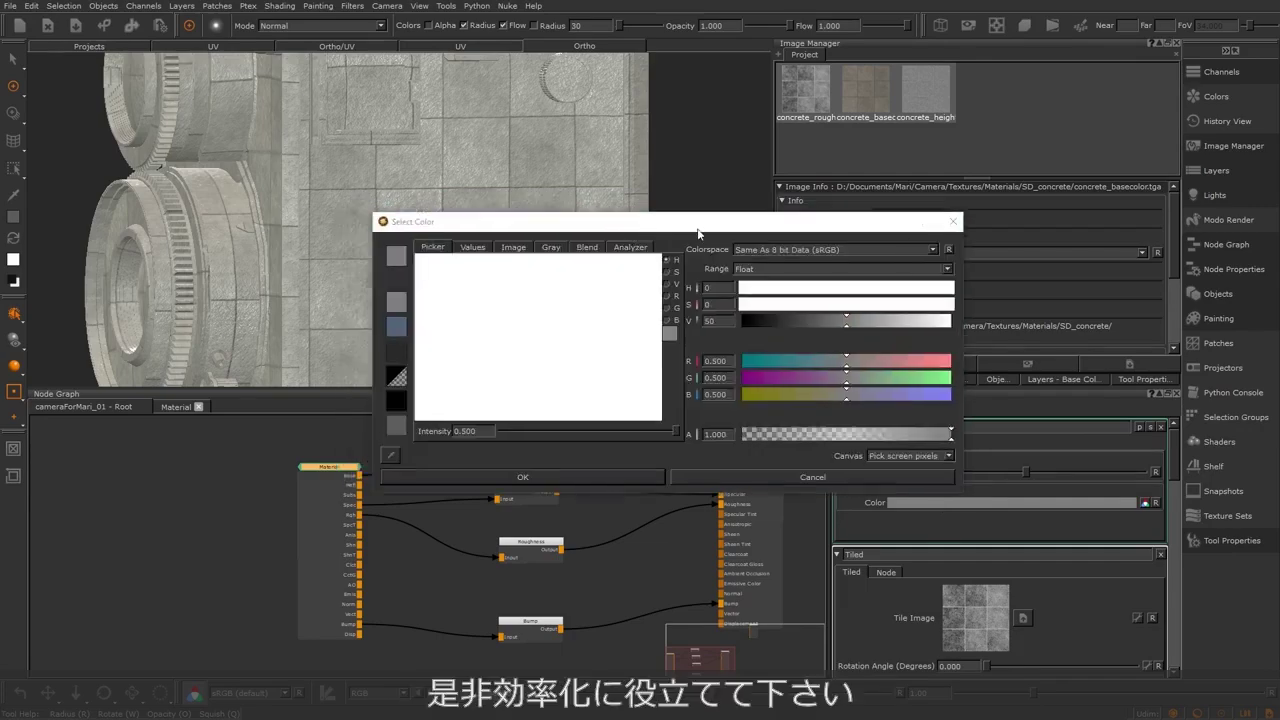
left_click_drag(658, 302, 632, 300)
left_click(724, 484)
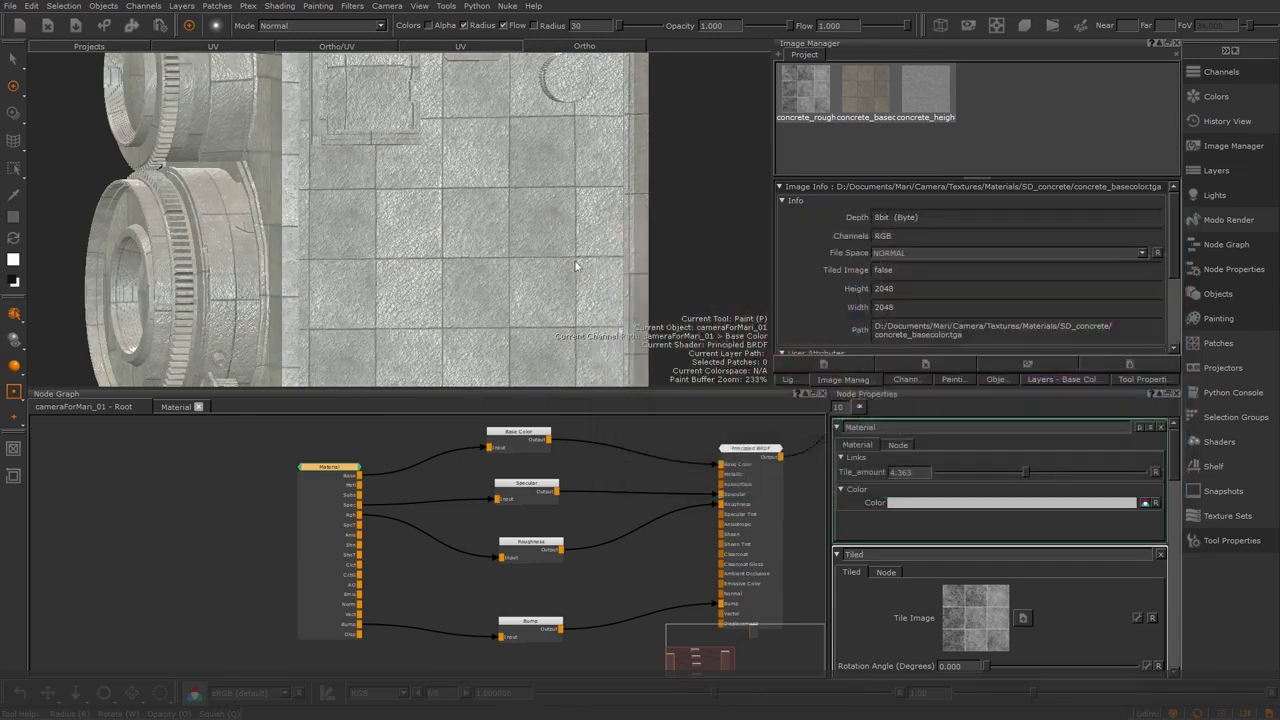
Increase Tile_amount for denser concrete tiling, check it on the whole camera, and show the Material's node settings
left_click_drag(578, 266, 588, 150, "alt")
right_click_drag(588, 150, 586, 284, "alt")
left_click_drag(1025, 472, 1075, 471)
mouse_move(614, 245)
left_mouse_down("alt")
mouse_move(291, 134)
mouse_move(249, 223)
mouse_move(28, 238)
mouse_move(290, 150)
left_mouse_up("alt")
right_click_drag(290, 150, 257, 206, "alt")
middle_click_drag(257, 206, 256, 256, "alt")
left_click(897, 444)
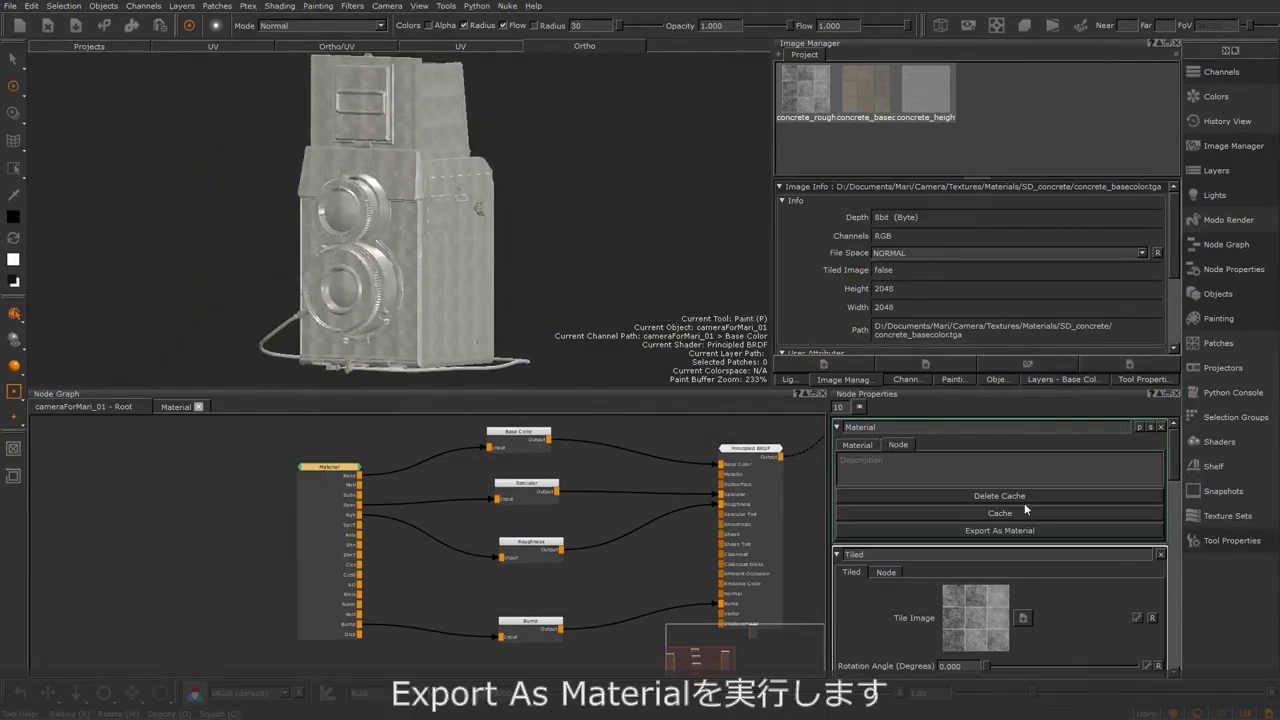